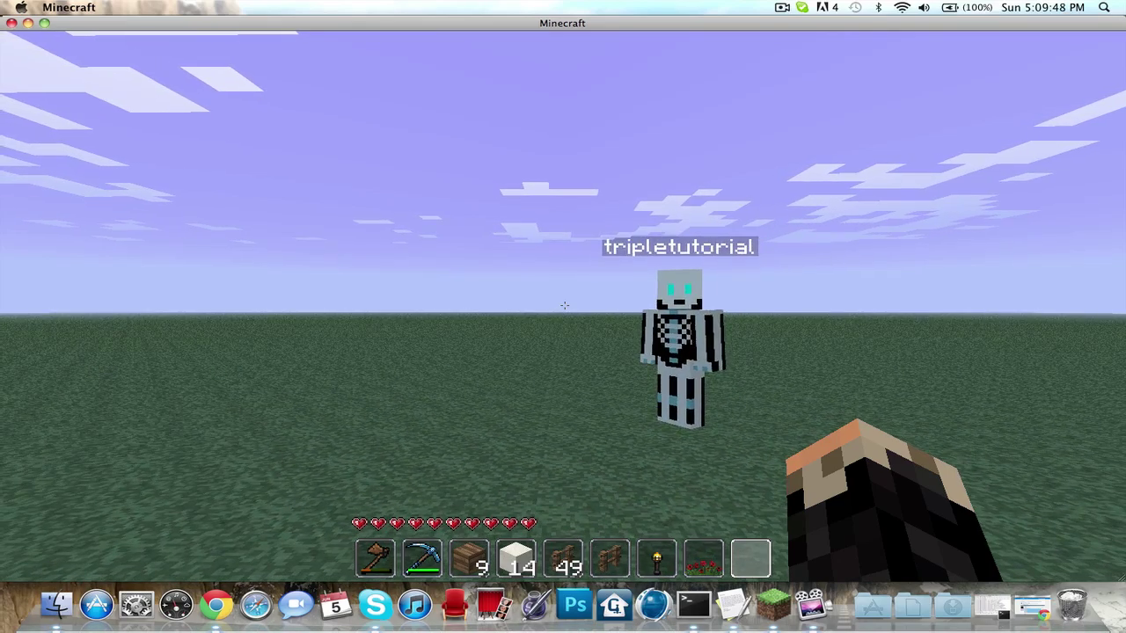
# - Open the chat to review the earlier /prefix commands and the colour code list
pyautogui.press('t')
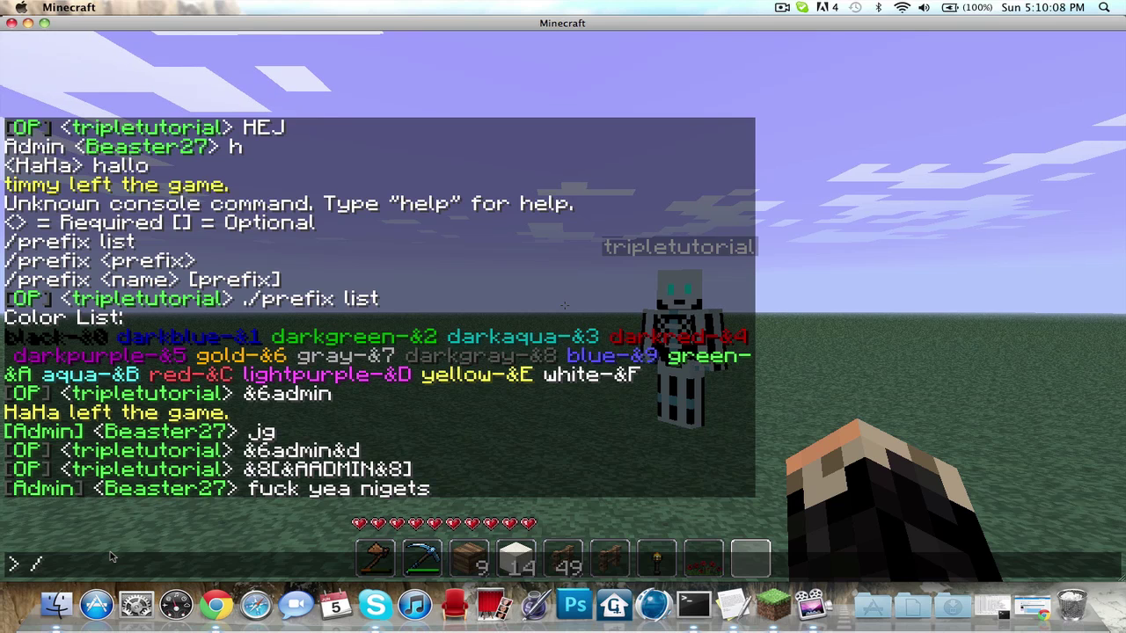
# - Run /prefix &D[&BAdmin&D] in chat for light purple brackets around aqua 'Admin'
pyautogui.press('BackSpace')
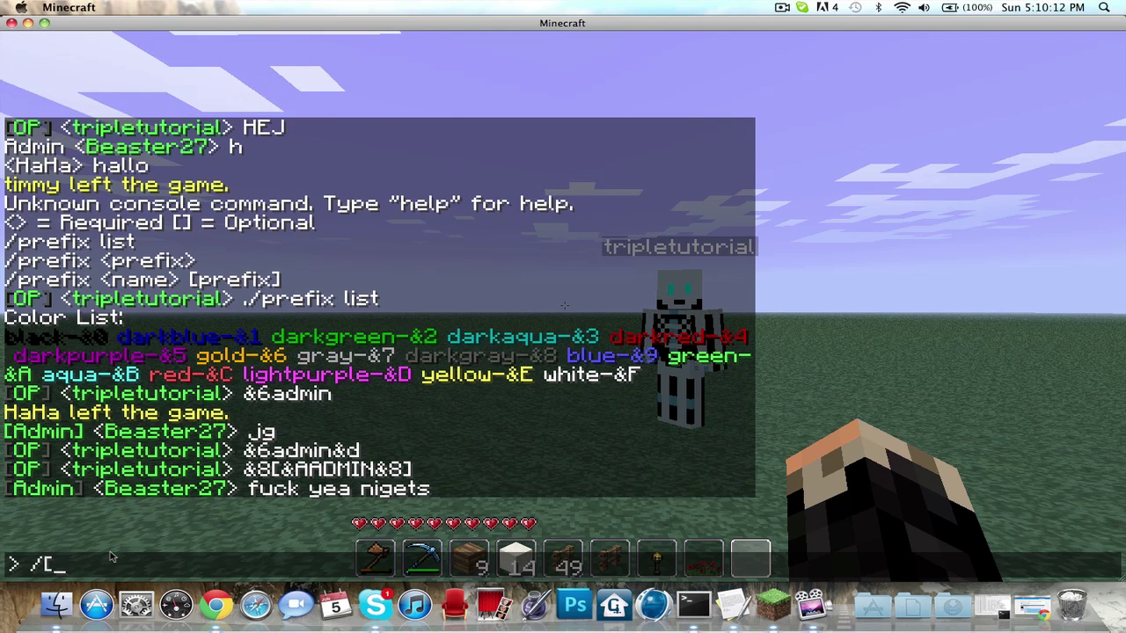
pyautogui.write('/prefix &')
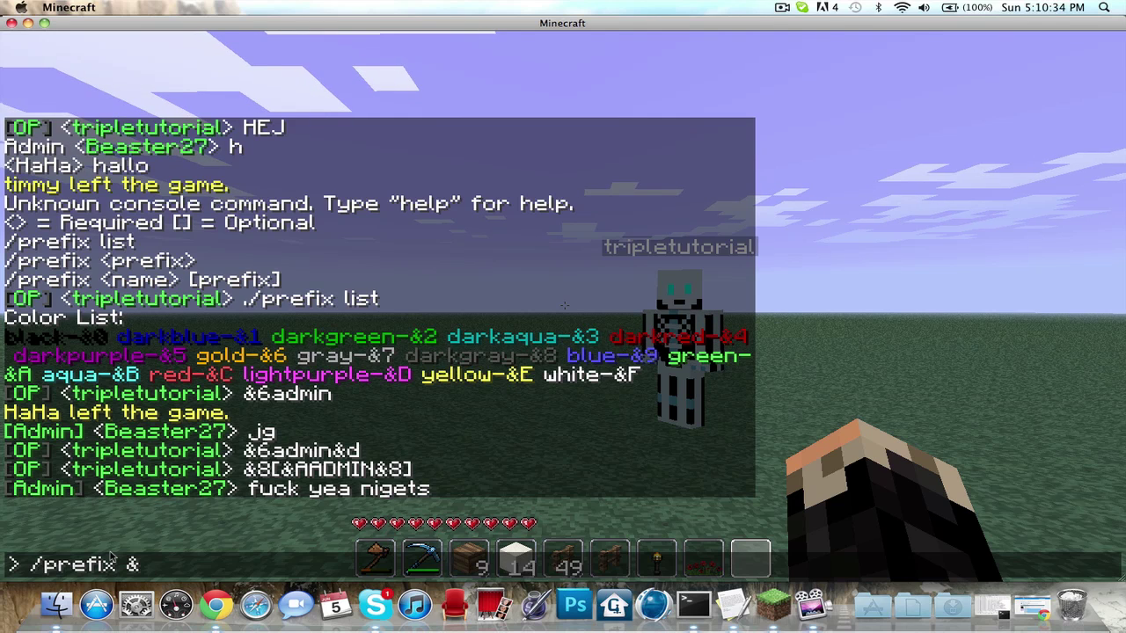
pyautogui.write('D[')
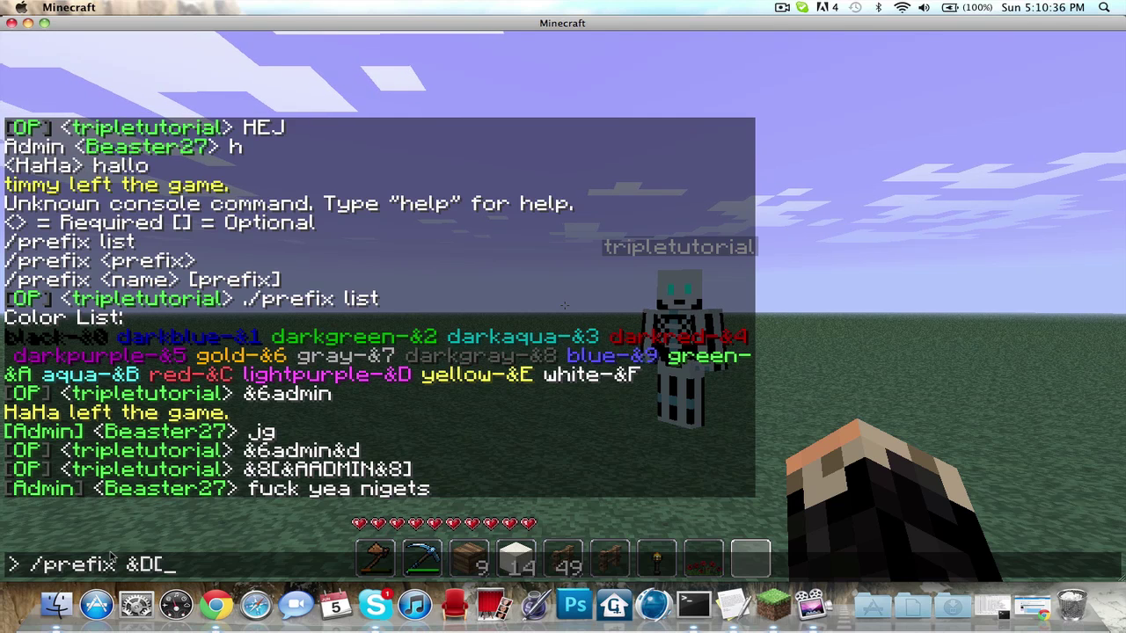
pyautogui.write('A')
pyautogui.press('BackSpace')
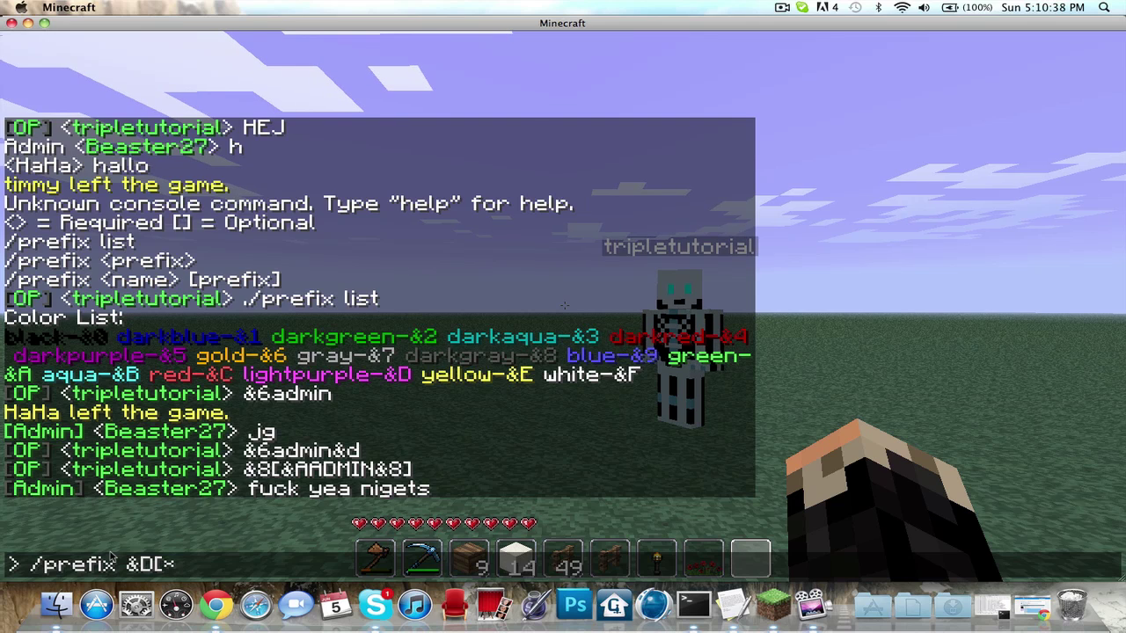
pyautogui.write('&')
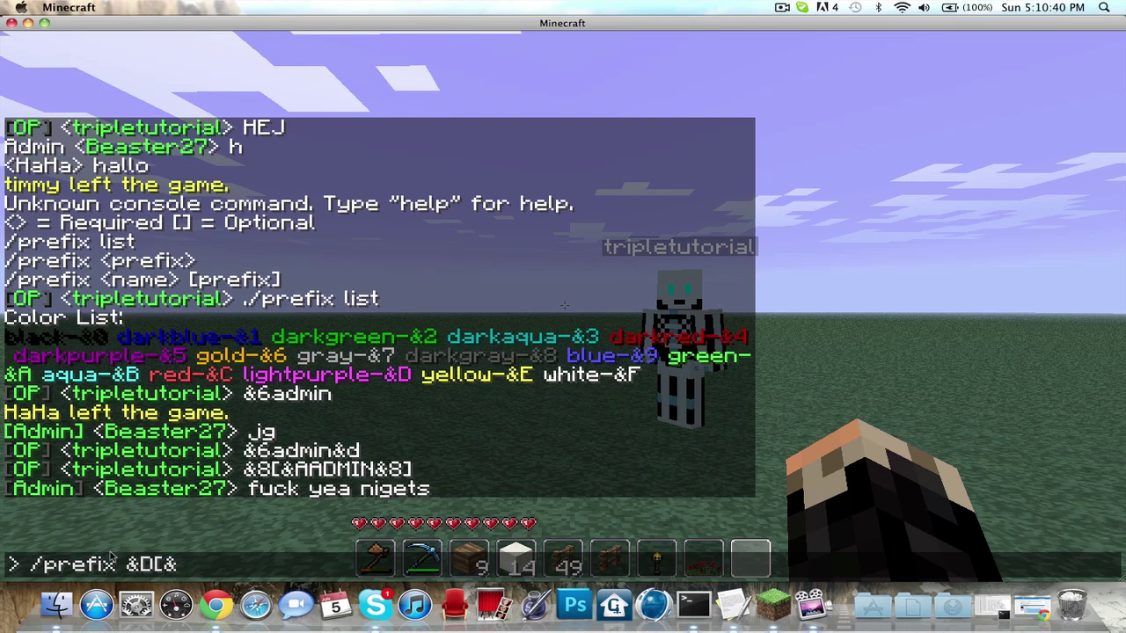
pyautogui.write('B')
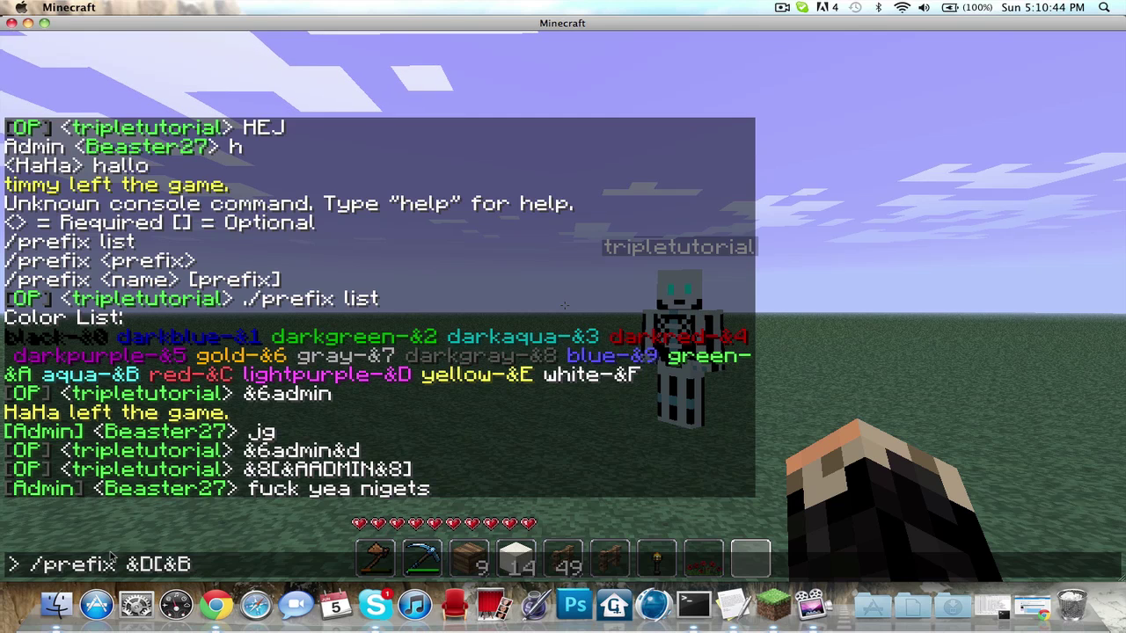
pyautogui.write('ADMIN')
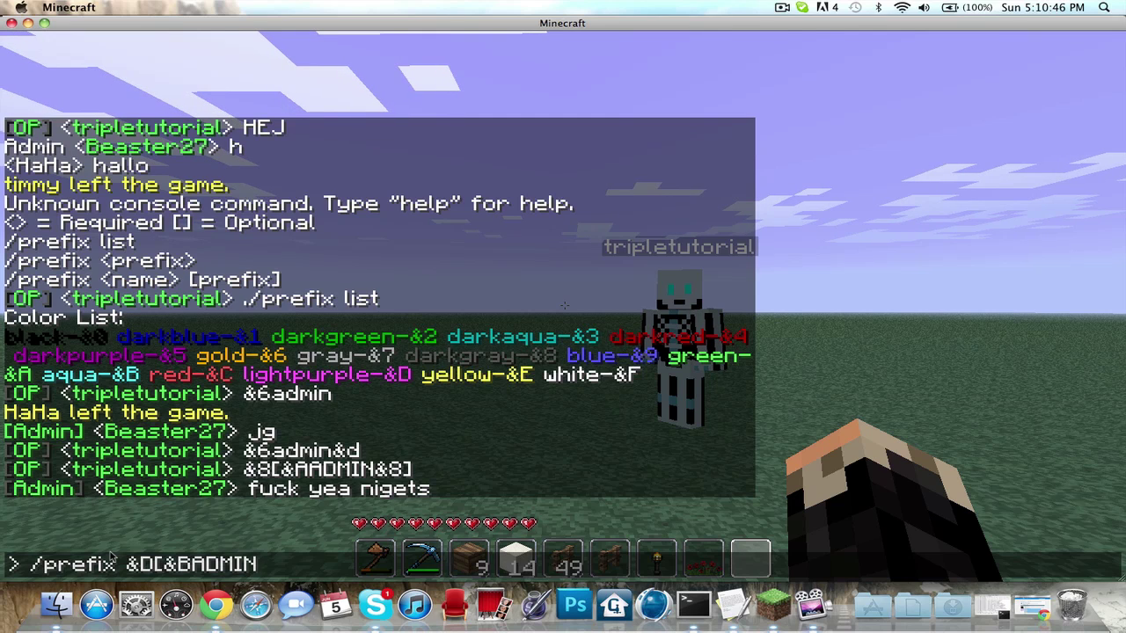
pyautogui.press('BackSpace')
pyautogui.press('BackSpace')
pyautogui.press('BackSpace')
pyautogui.press('BackSpace')
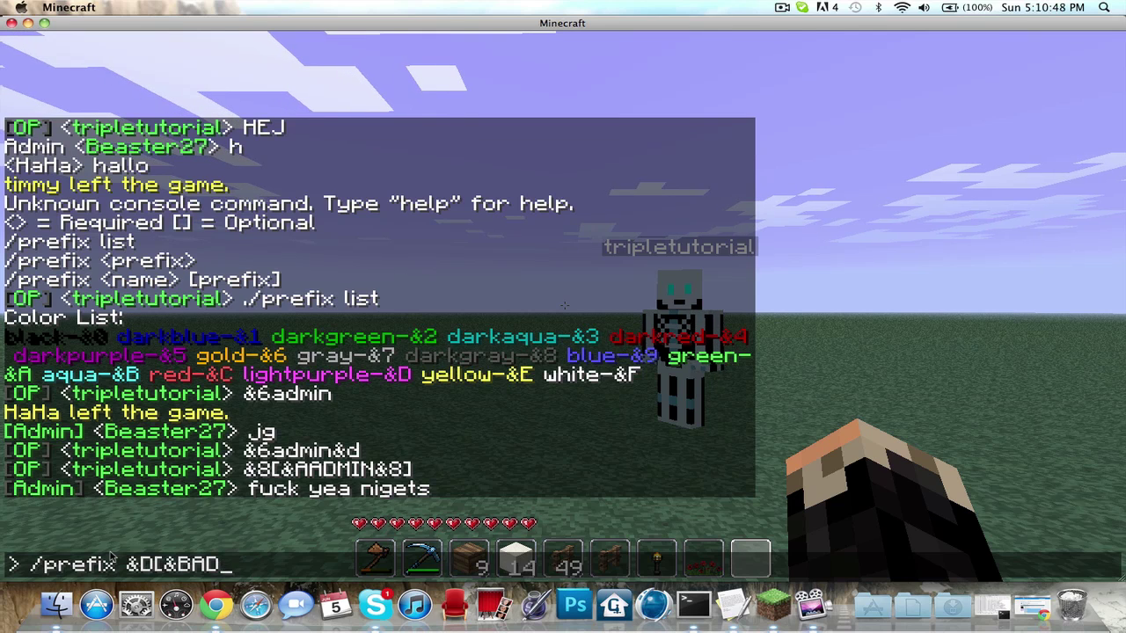
pyautogui.write('dmin')
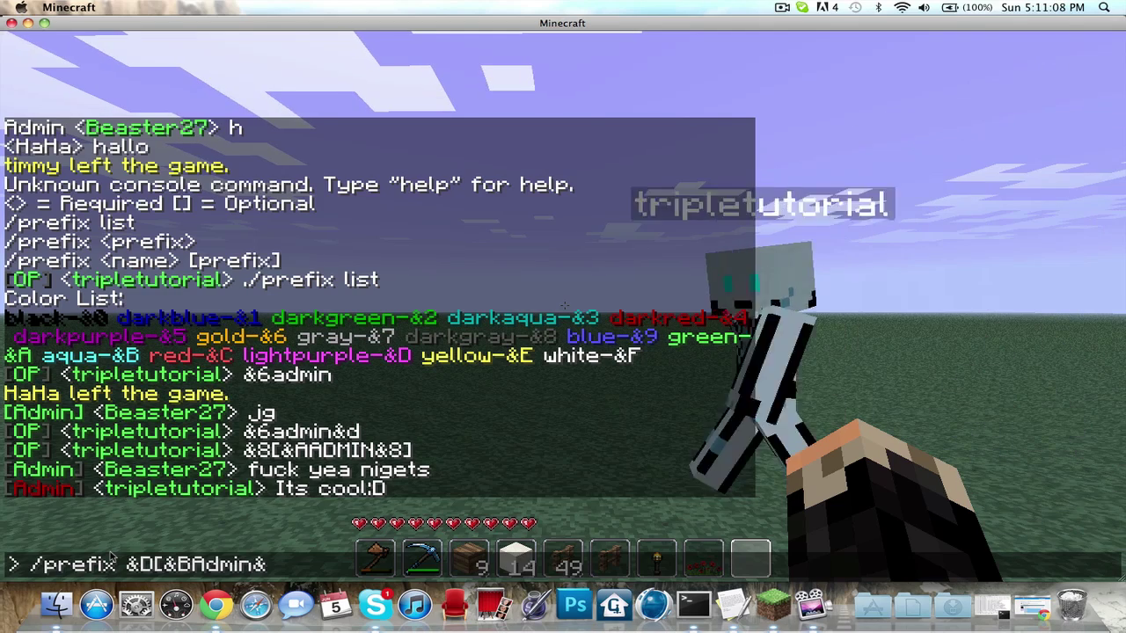
pyautogui.write('&D')
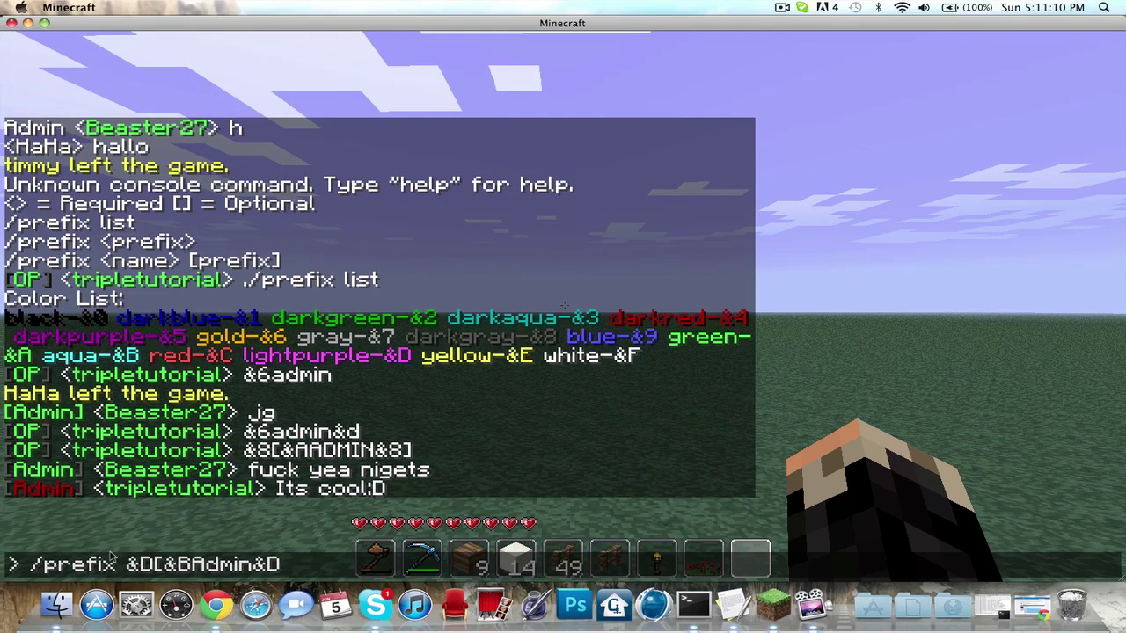
pyautogui.write(']')
pyautogui.press('Return')
# - Send 'hey' to test the [Admin] prefix, then pause and minimize Minecraft and Skype
pyautogui.write('t')
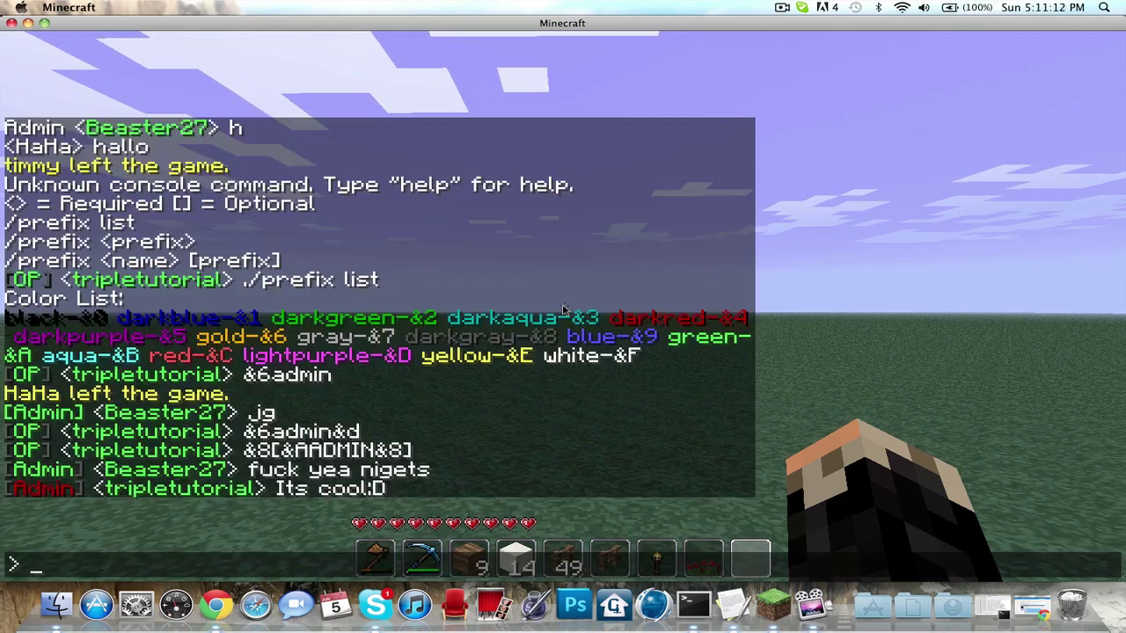
pyautogui.write('hey')
pyautogui.press('Return')
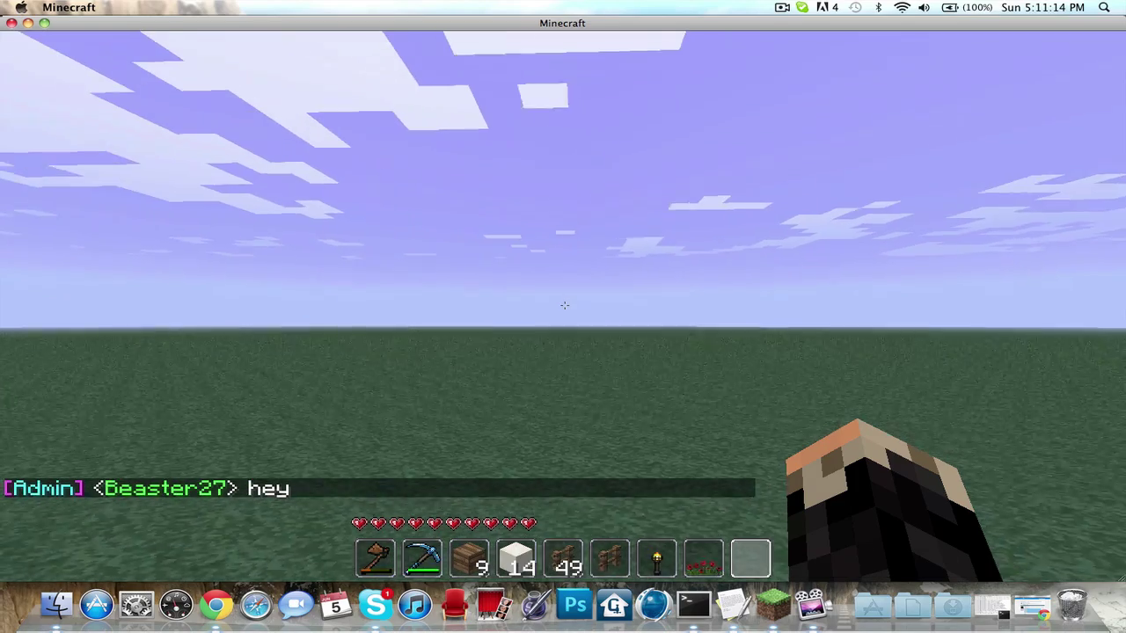
pyautogui.moveTo(564, 305)
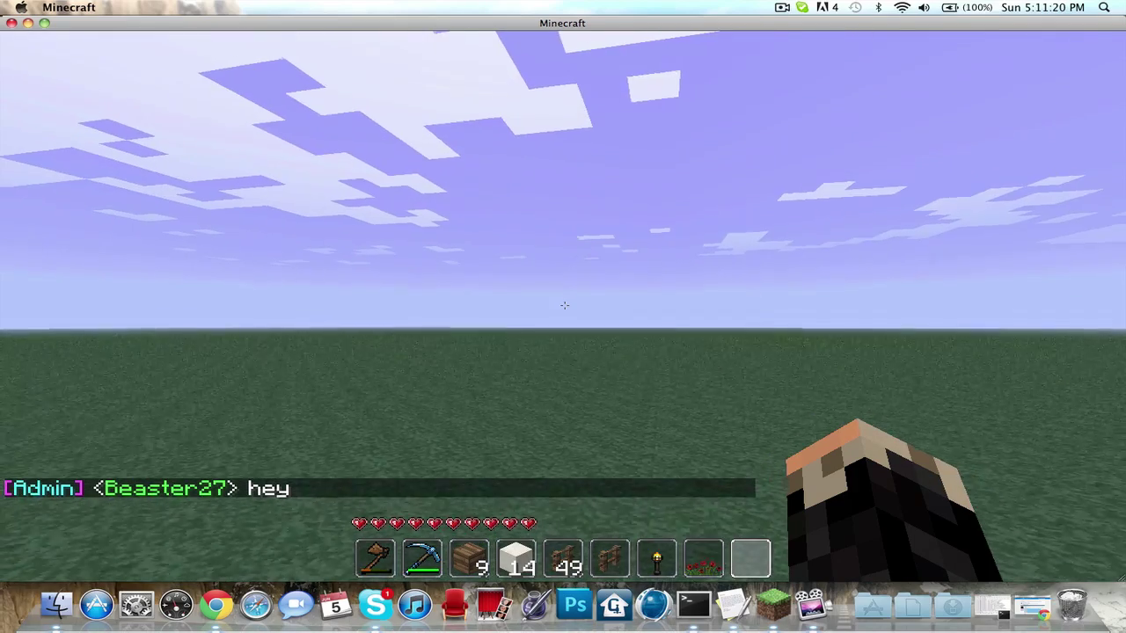
pyautogui.press('Escape')
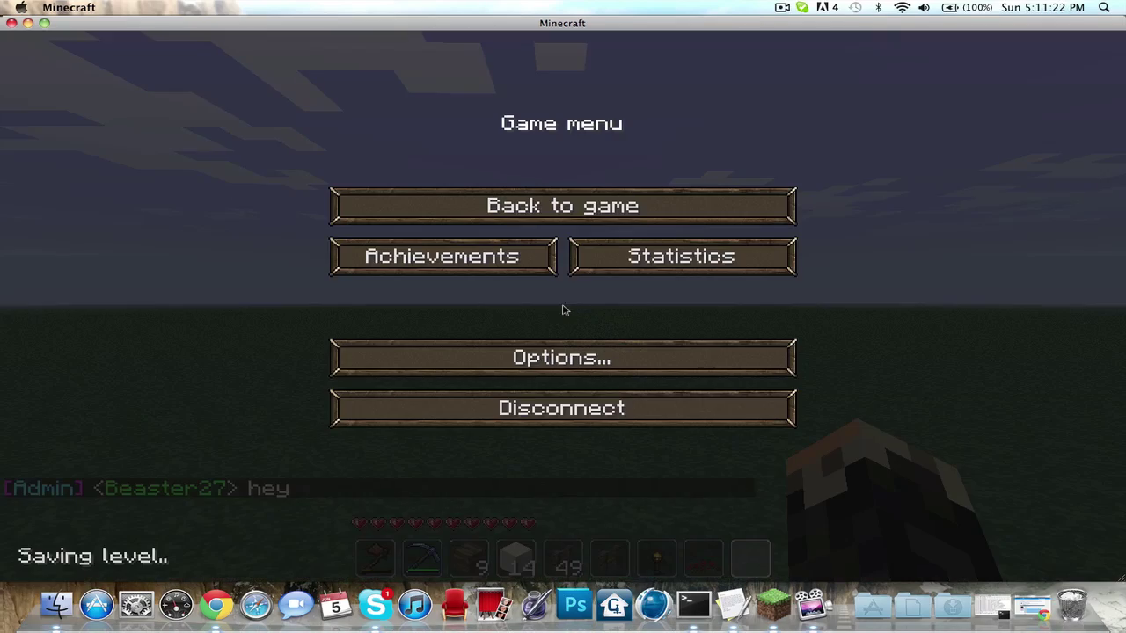
pyautogui.click(28, 23)
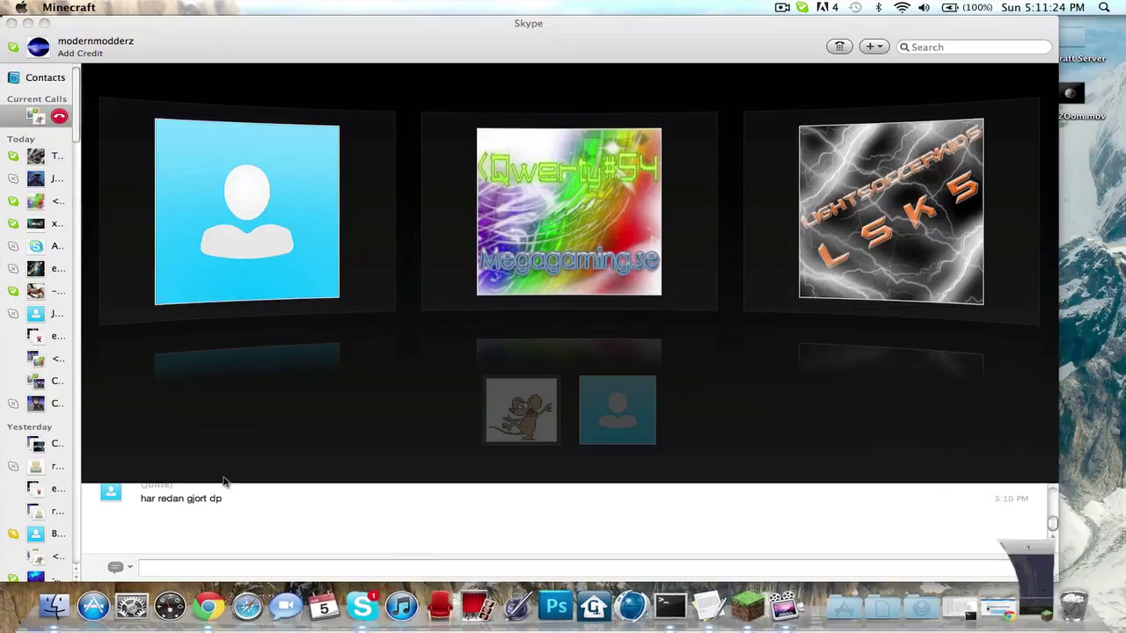
pyautogui.click(27, 24)
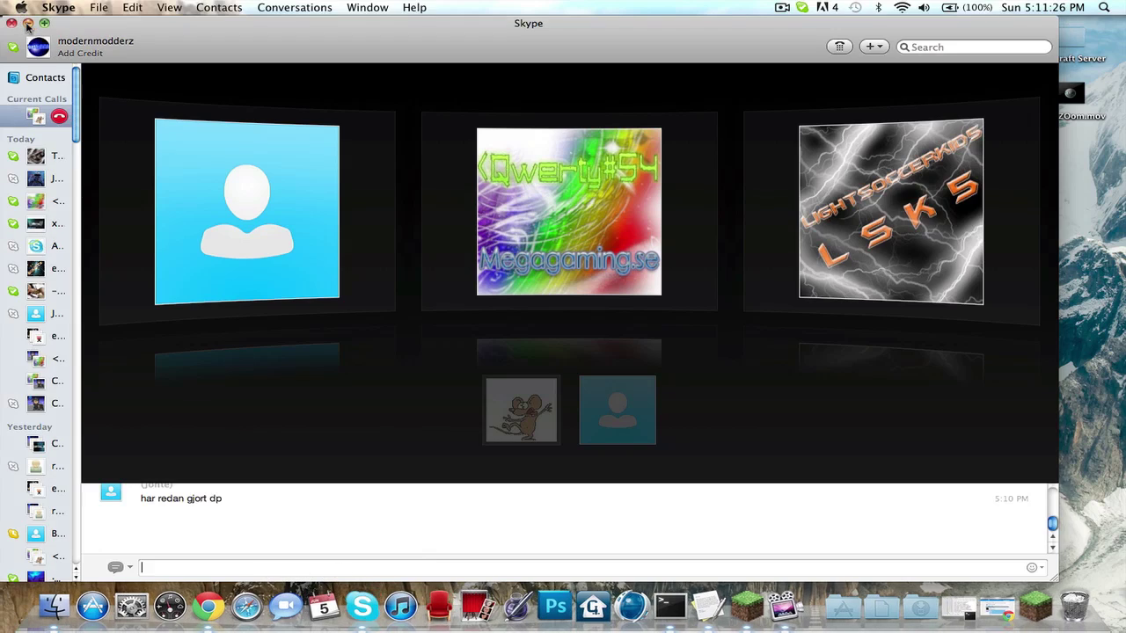
pyautogui.click(29, 23)
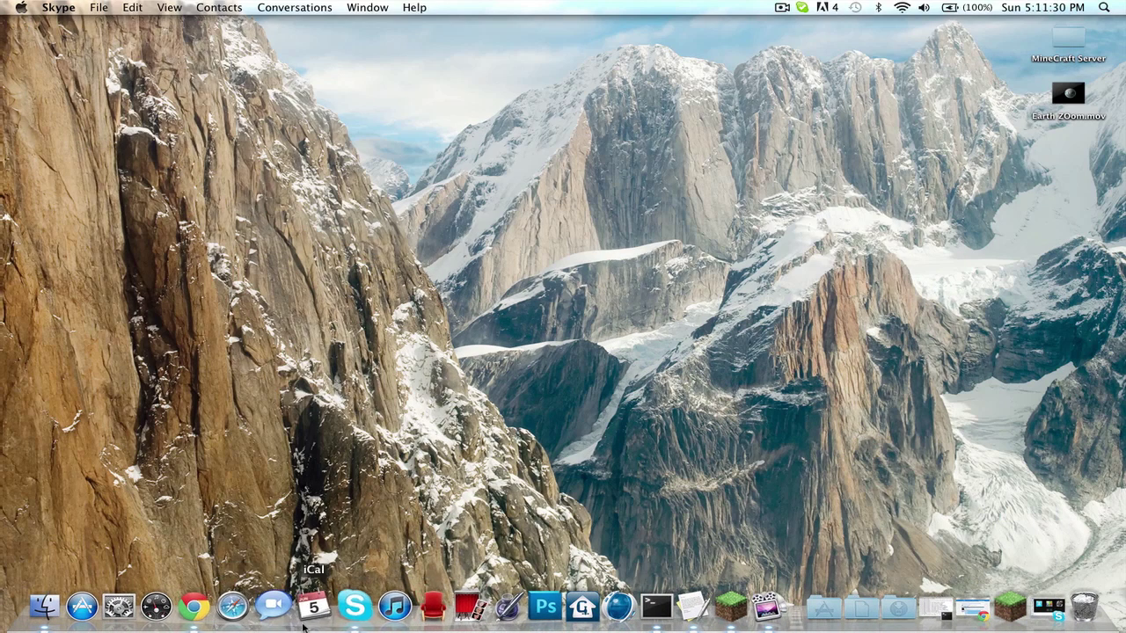
# - In Chrome, scroll the Prefixer v2.3 thread to Downloads and save Prefixer.jar despite the warning
pyautogui.click(201, 607)
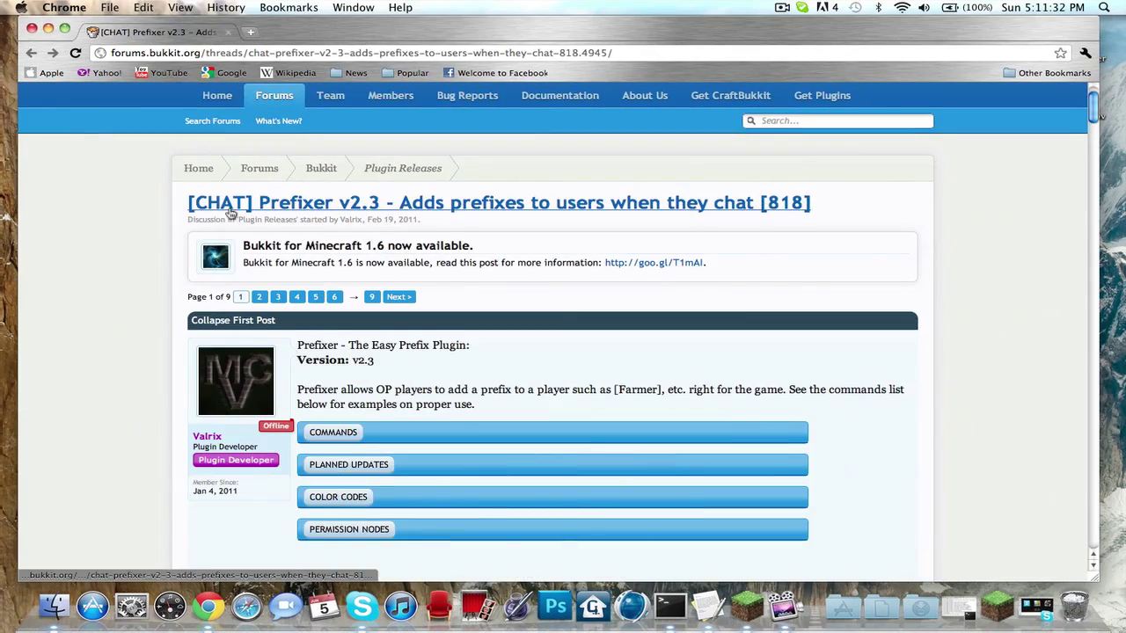
pyautogui.scroll(-4, 230, 213)
pyautogui.scroll(3, 230, 213)
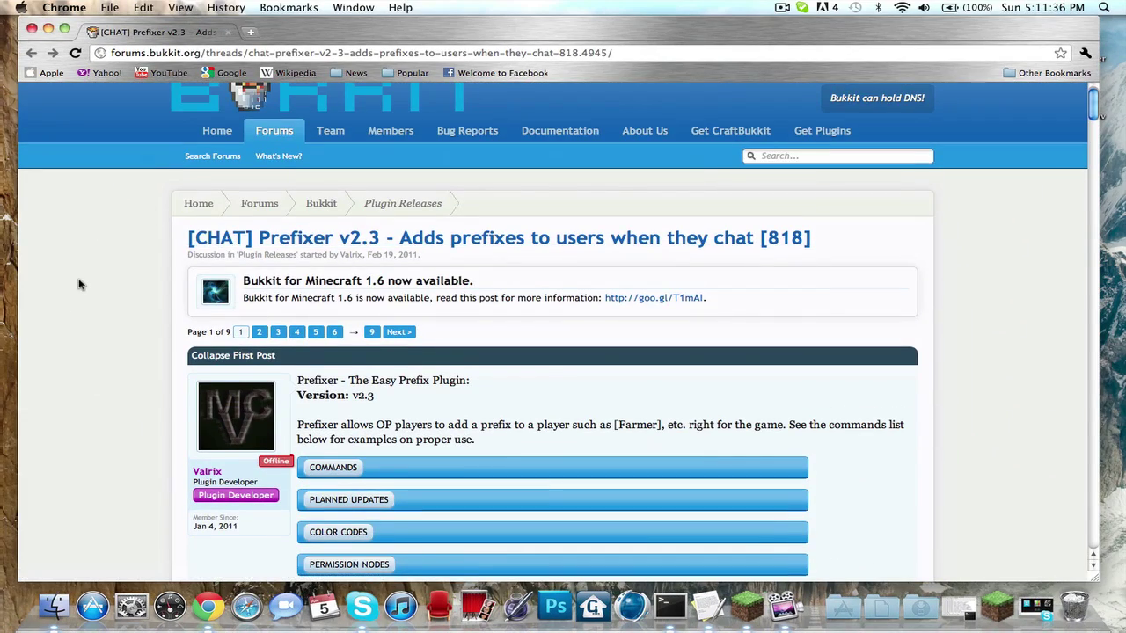
pyautogui.scroll(-3, 78, 284)
pyautogui.scroll(3, 78, 284)
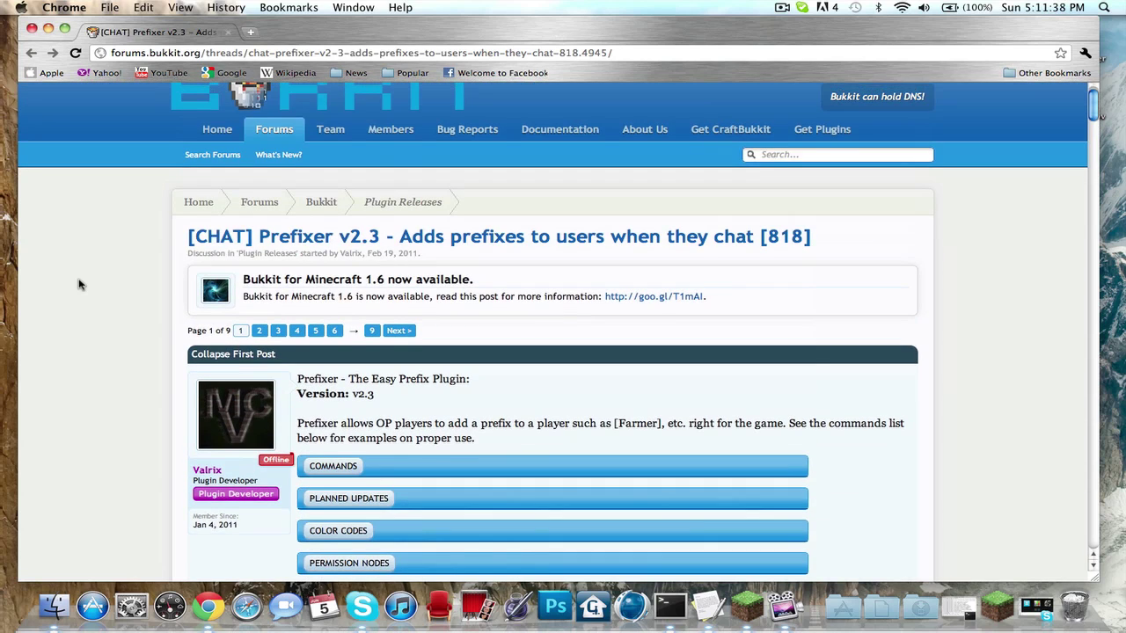
pyautogui.scroll(-1, 81, 284)
pyautogui.scroll(1, 81, 284)
pyautogui.scroll(-1, 80, 284)
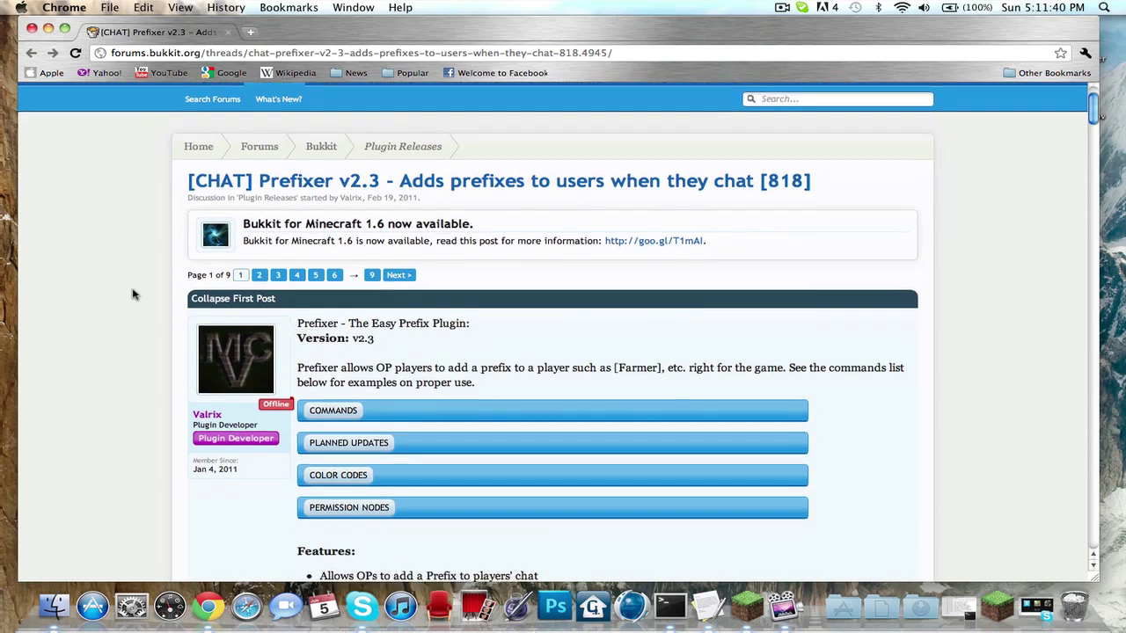
pyautogui.scroll(-1, 133, 294)
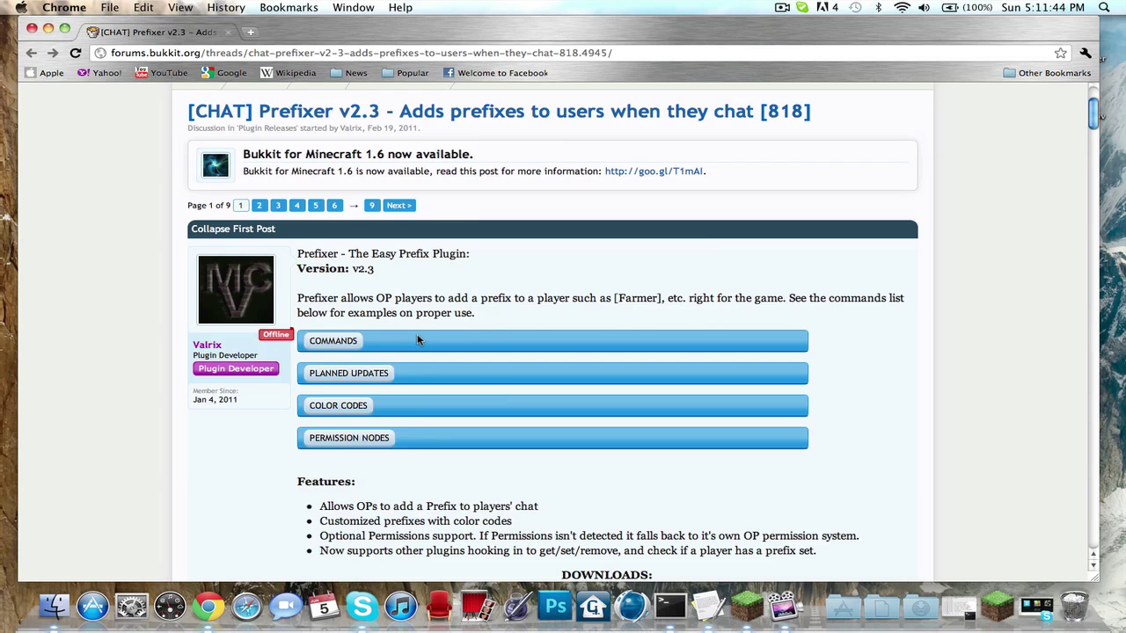
pyautogui.scroll(-1, 418, 339)
pyautogui.scroll(-5, 418, 340)
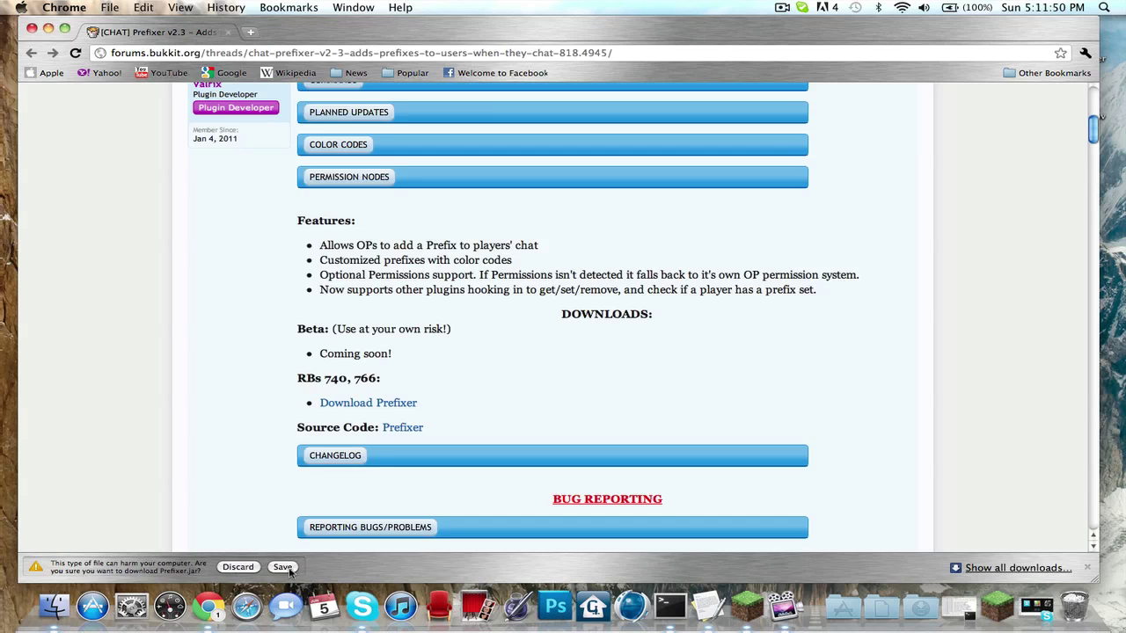
pyautogui.click(285, 567)
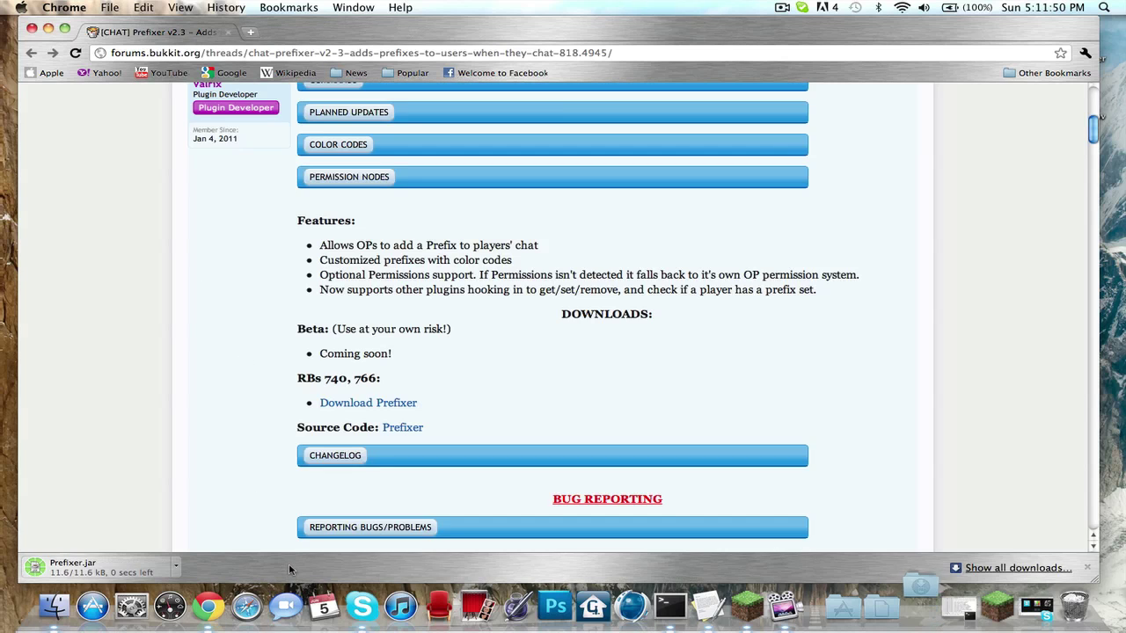
# - Minimize Chrome and open the MineCraft Server plugins folder in Finder
pyautogui.click(48, 29)
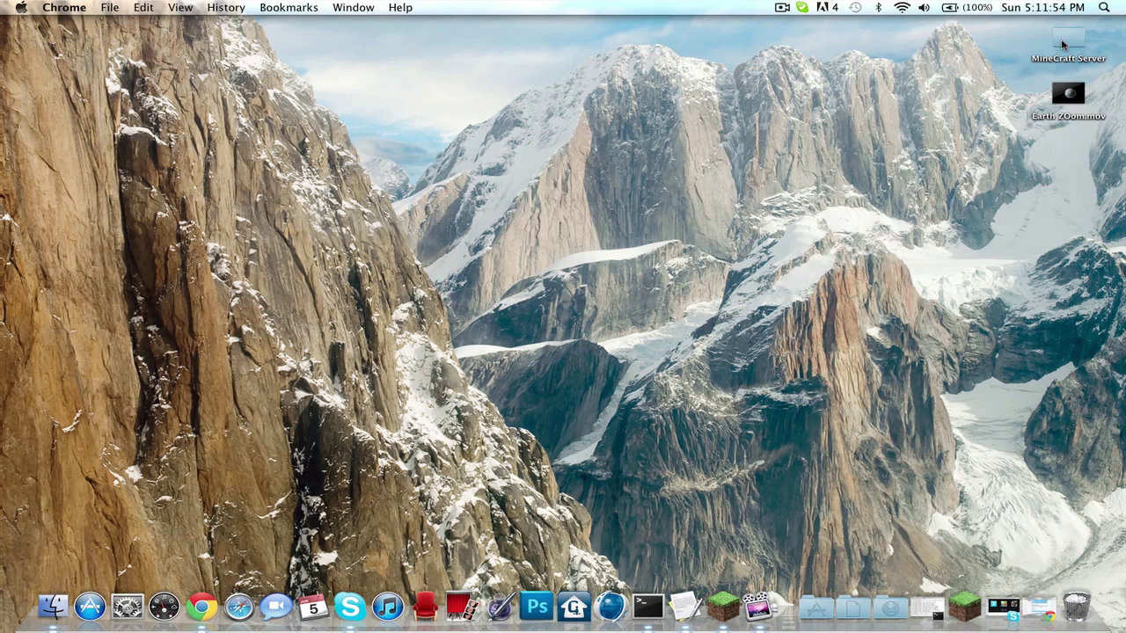
pyautogui.doubleClick(1068, 38)
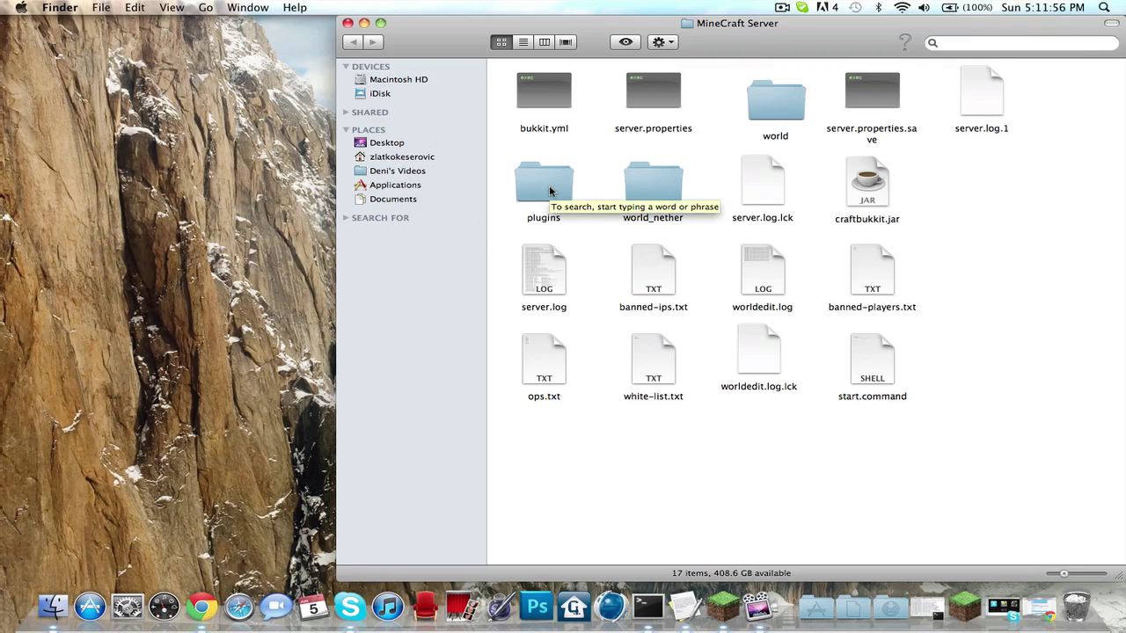
pyautogui.doubleClick(545, 186)
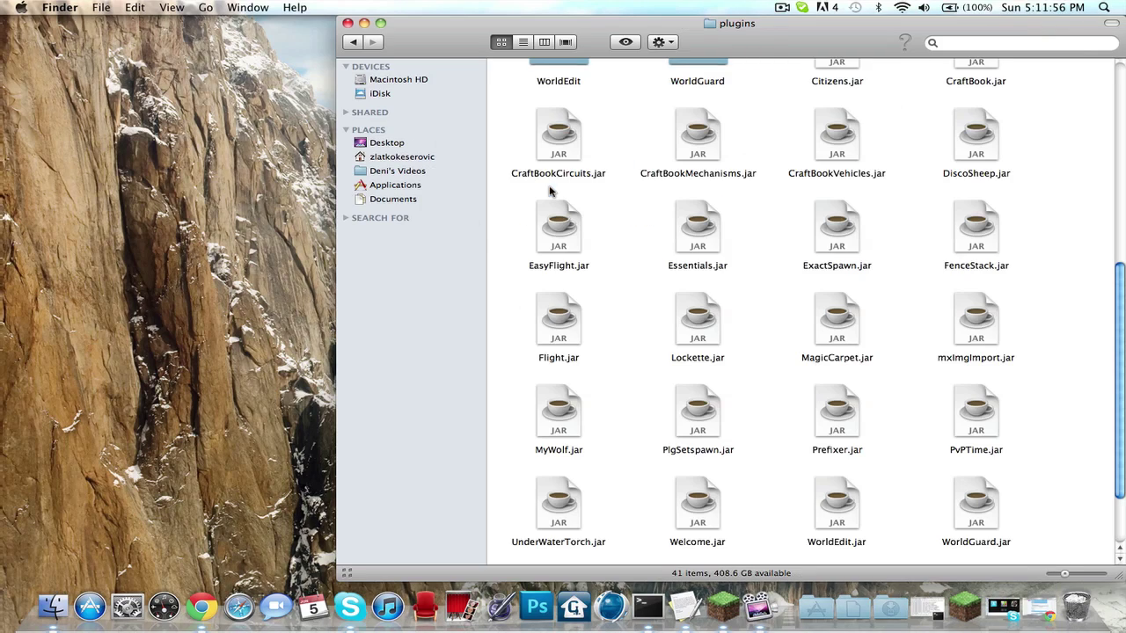
# - Drag the downloaded Prefixer.jar into plugins, choose Replace, and dismiss the file-in-use error
pyautogui.click(890, 607)
pyautogui.moveTo(547, 132); pyautogui.dragTo(638, 219)
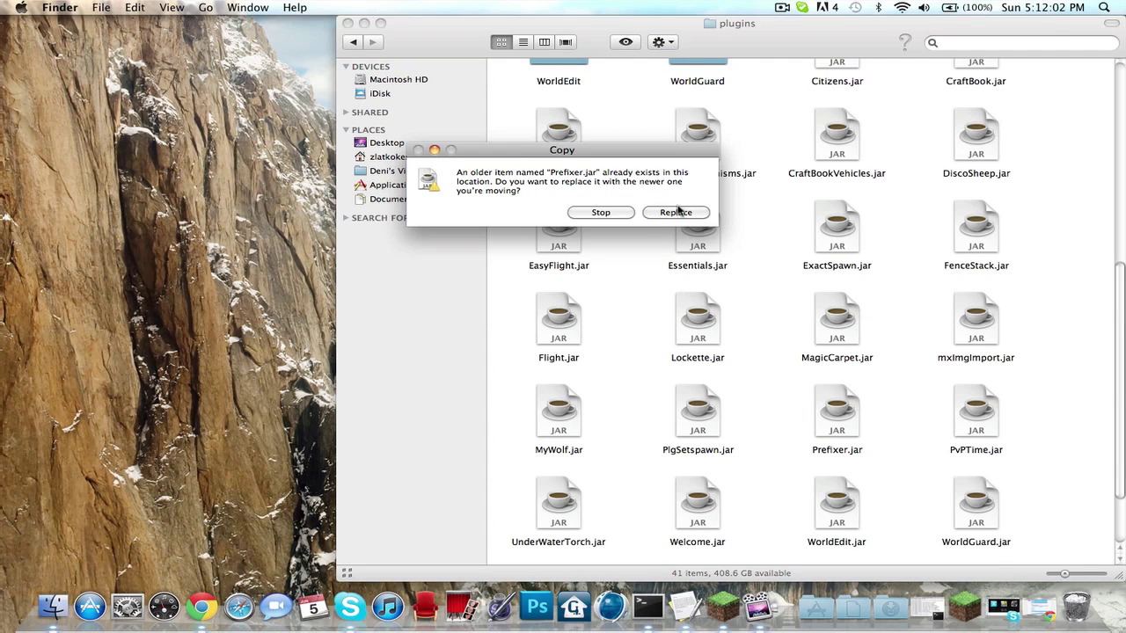
pyautogui.click(678, 213)
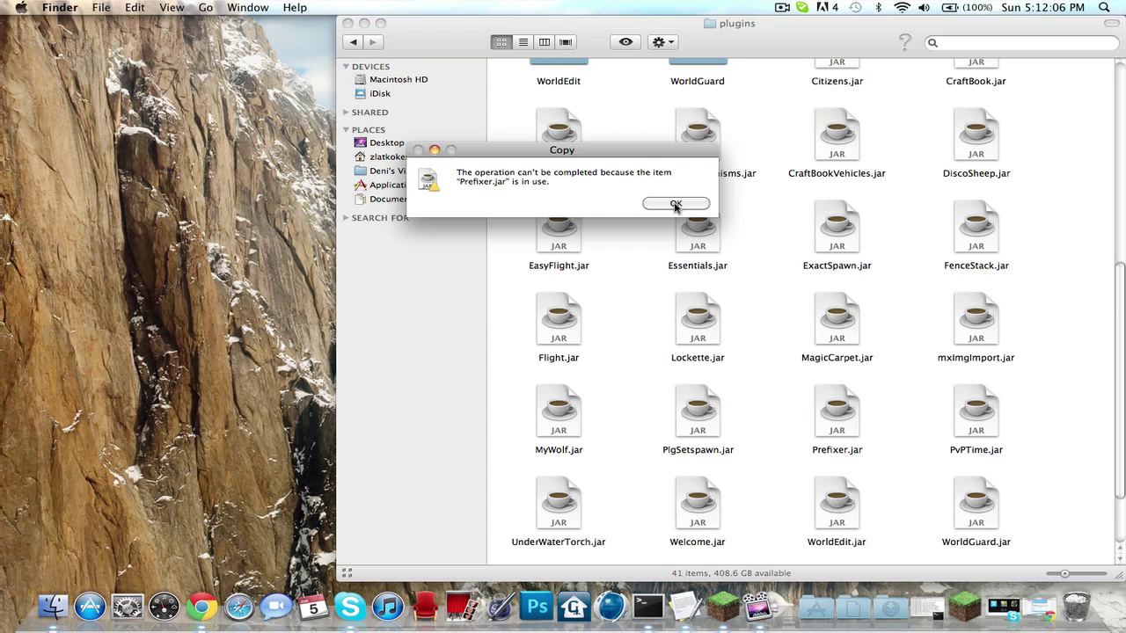
pyautogui.click(675, 204)
pyautogui.click(890, 607)
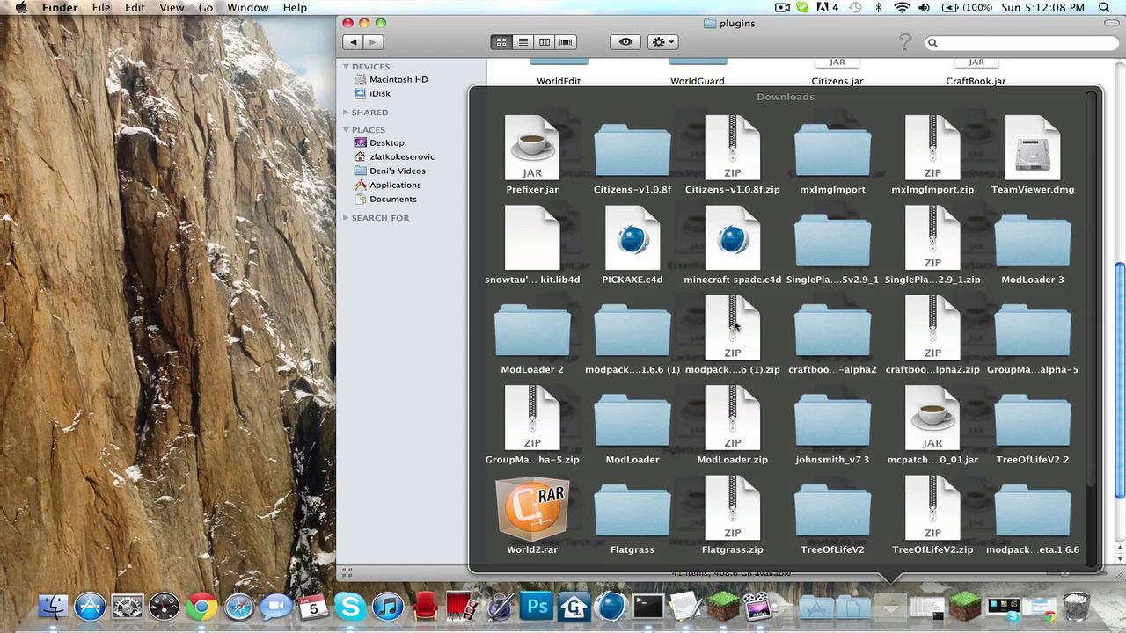
# - Drag the old Prefixer.jar from the plugins folder to the Trash
pyautogui.click(445, 277)
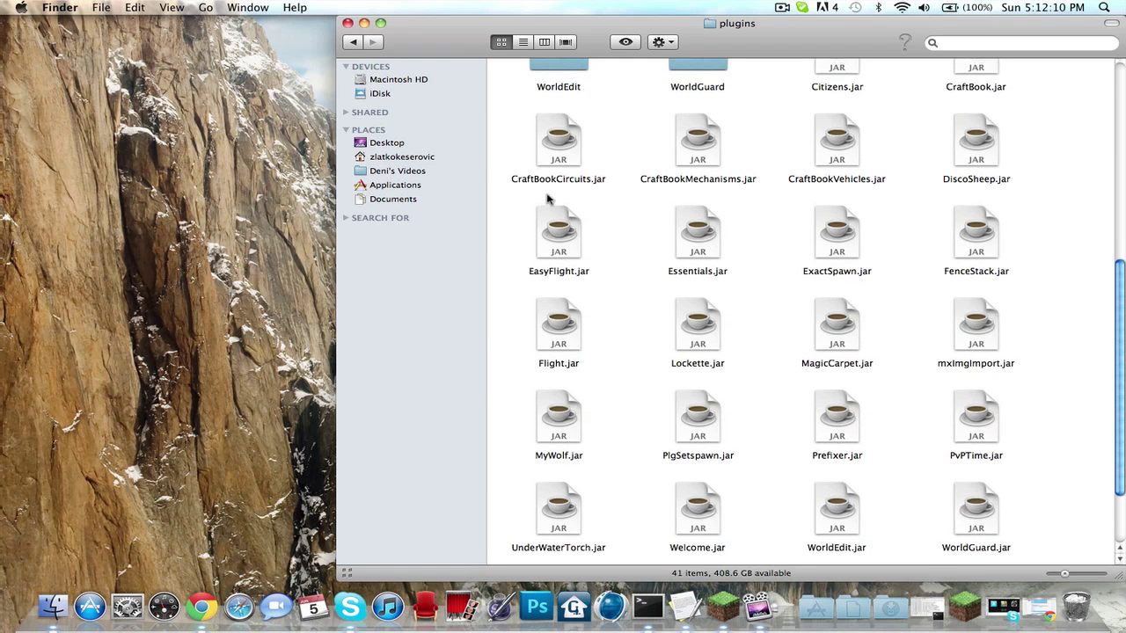
pyautogui.scroll(-2, 669, 193)
pyautogui.click(813, 387)
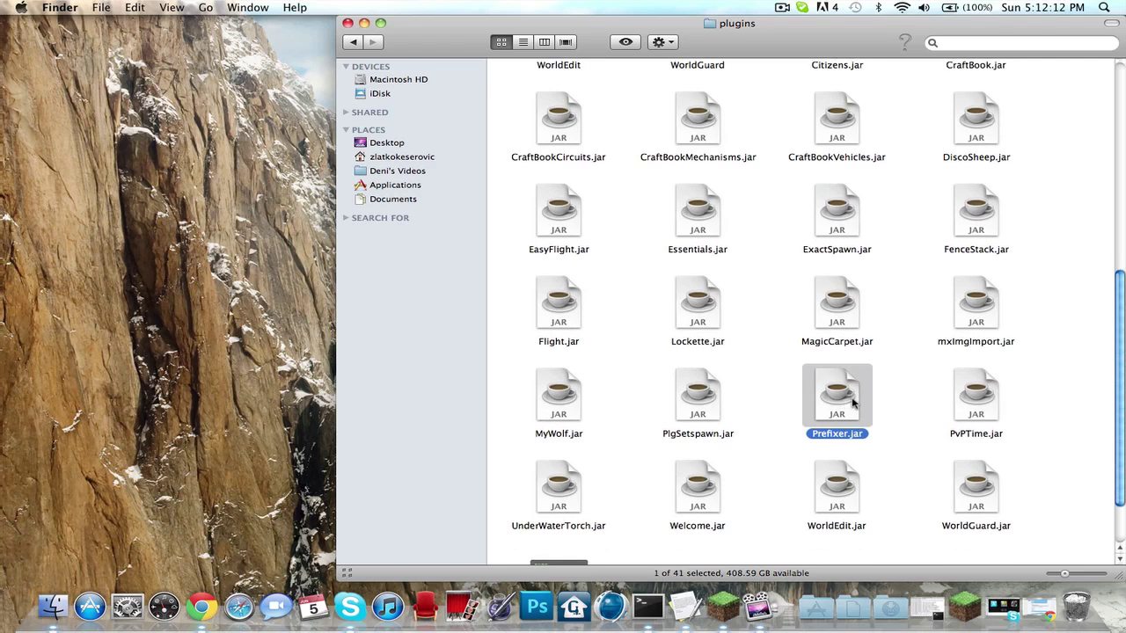
pyautogui.moveTo(836, 379); pyautogui.dragTo(1075, 605)
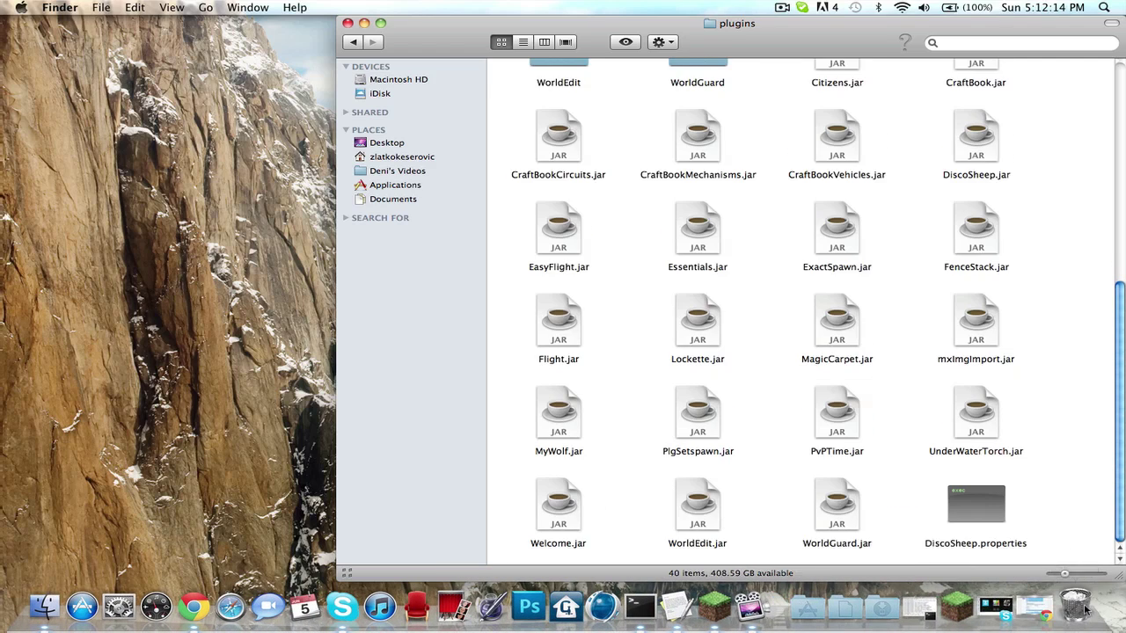
pyautogui.click(816, 606)
# - Copy the new Prefixer.jar from Downloads into plugins and return to the MineCraft Server folder
pyautogui.click(890, 606)
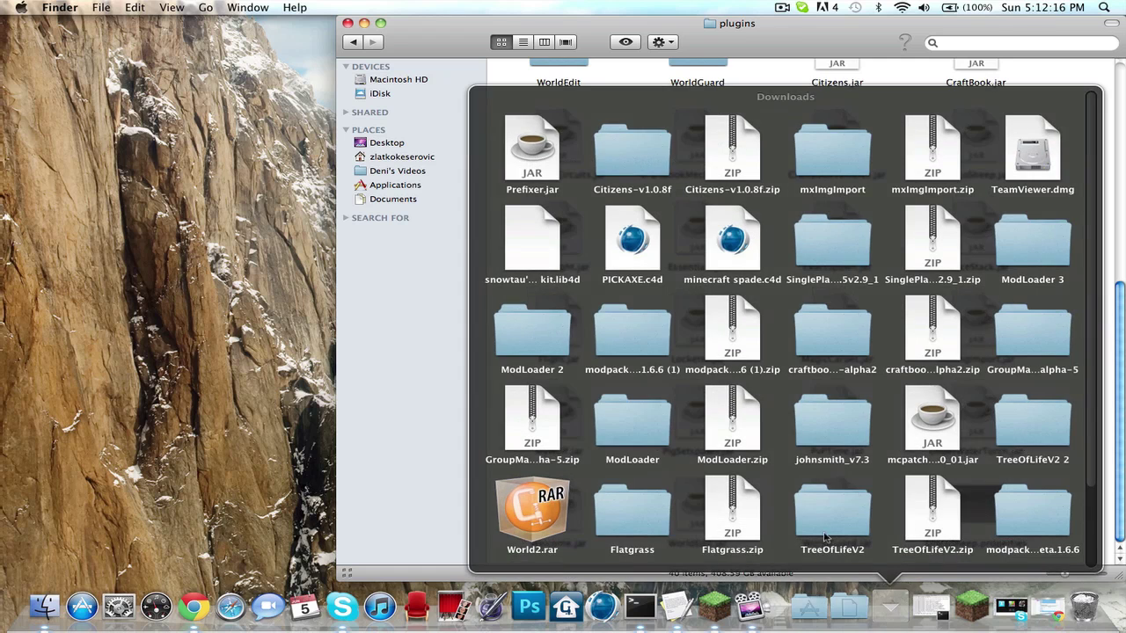
pyautogui.moveTo(557, 152); pyautogui.dragTo(668, 269)
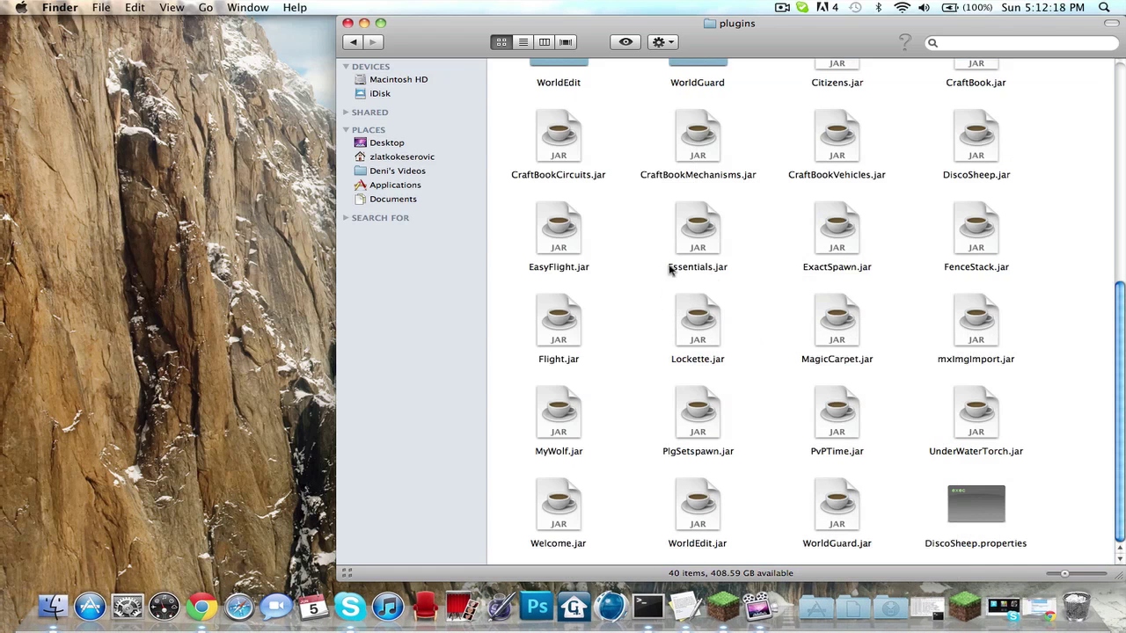
pyautogui.scroll(5, 702, 322)
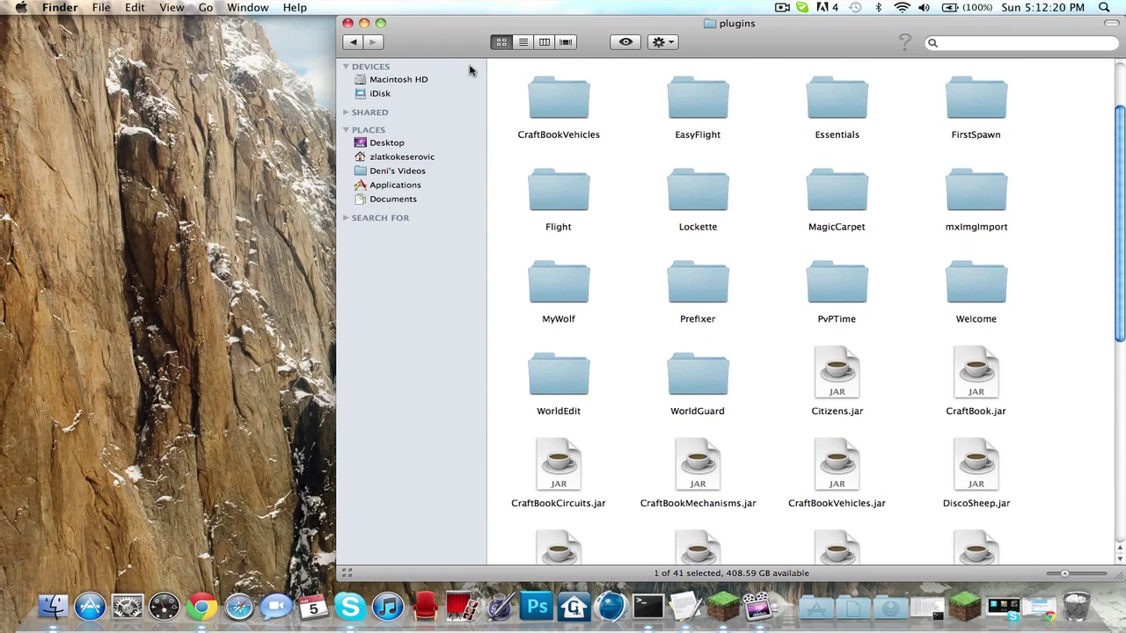
pyautogui.click(355, 42)
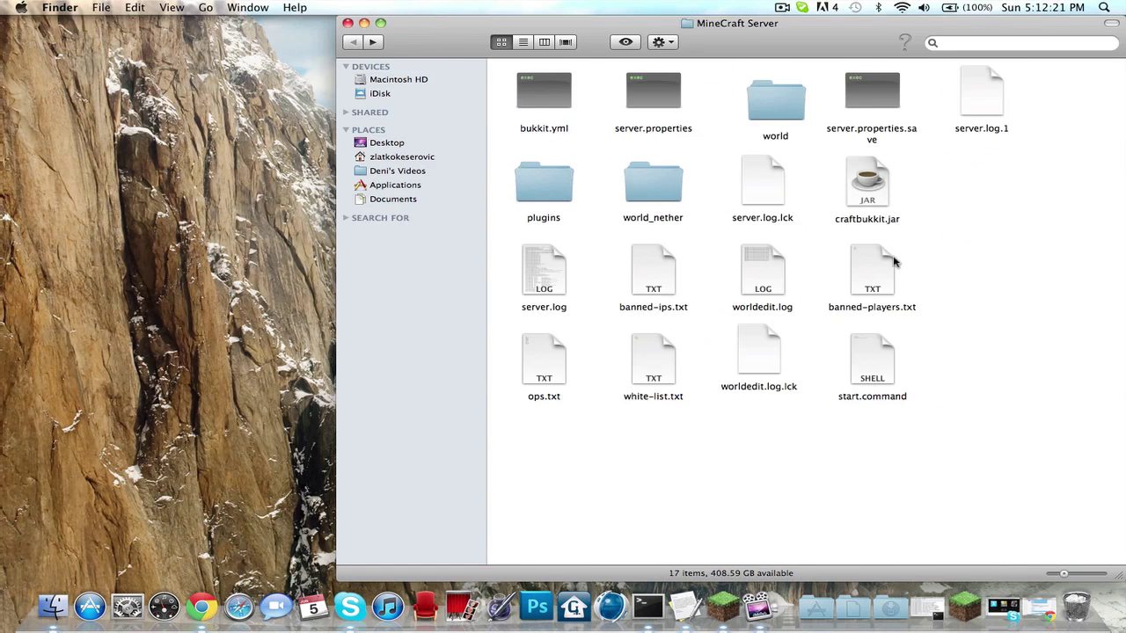
pyautogui.click(875, 356)
pyautogui.moveTo(875, 356)
pyautogui.mouseDown()
pyautogui.moveTo(829, 452)
pyautogui.moveTo(880, 338)
pyautogui.moveTo(887, 359)
pyautogui.mouseUp()
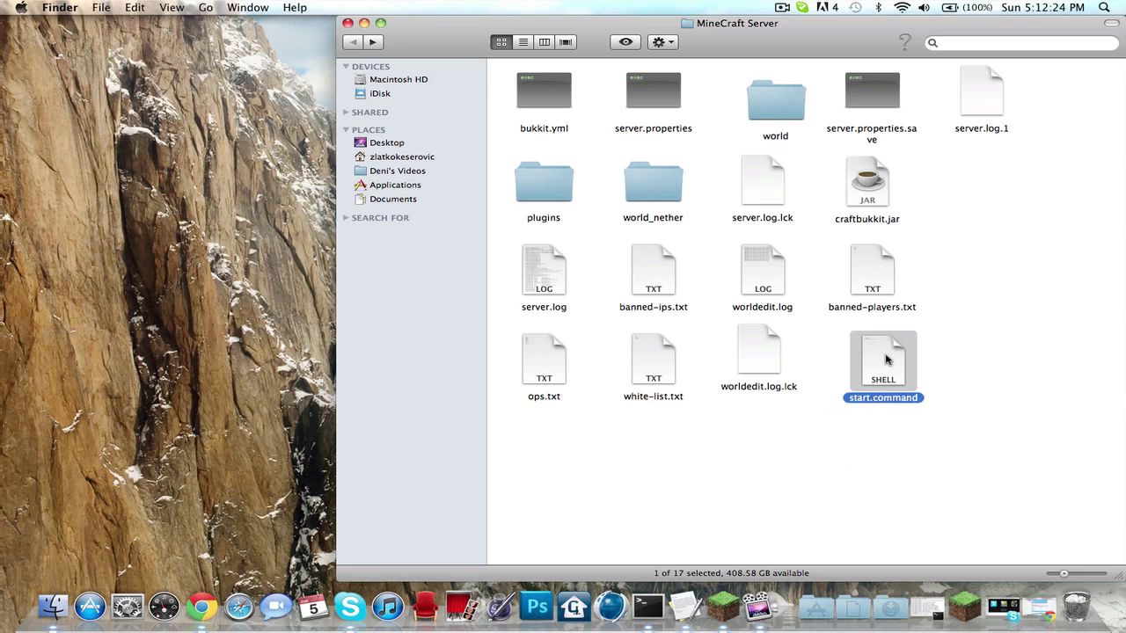
# - In the server console, run save-all and stop, then close the Terminal window
pyautogui.click(925, 607)
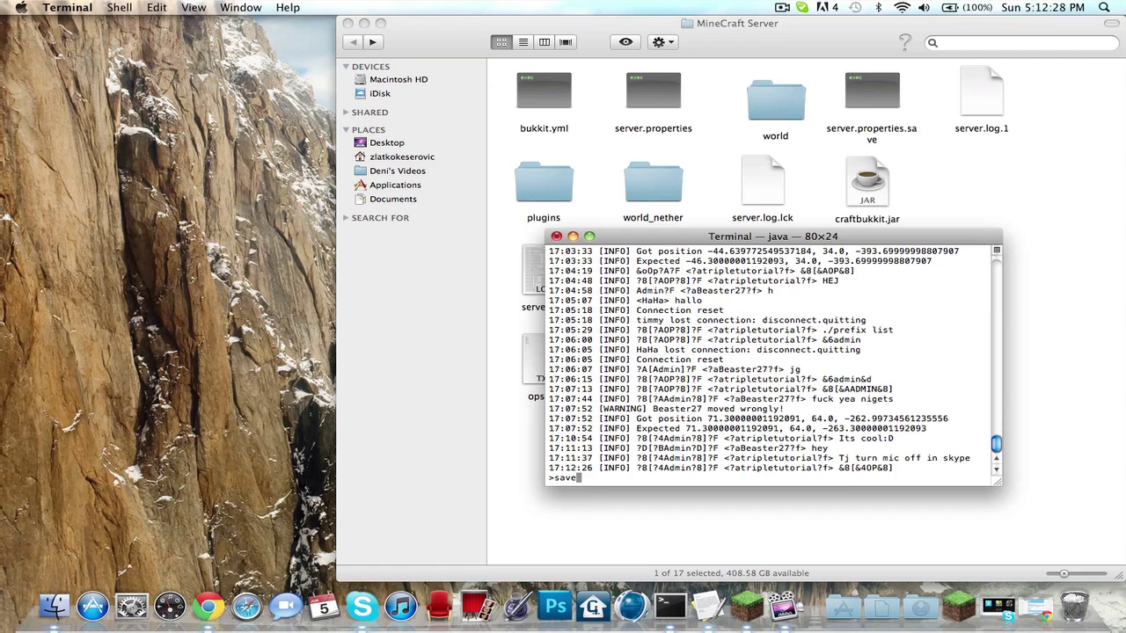
pyautogui.write('save-all')
pyautogui.press('Return')
pyautogui.write('stop')
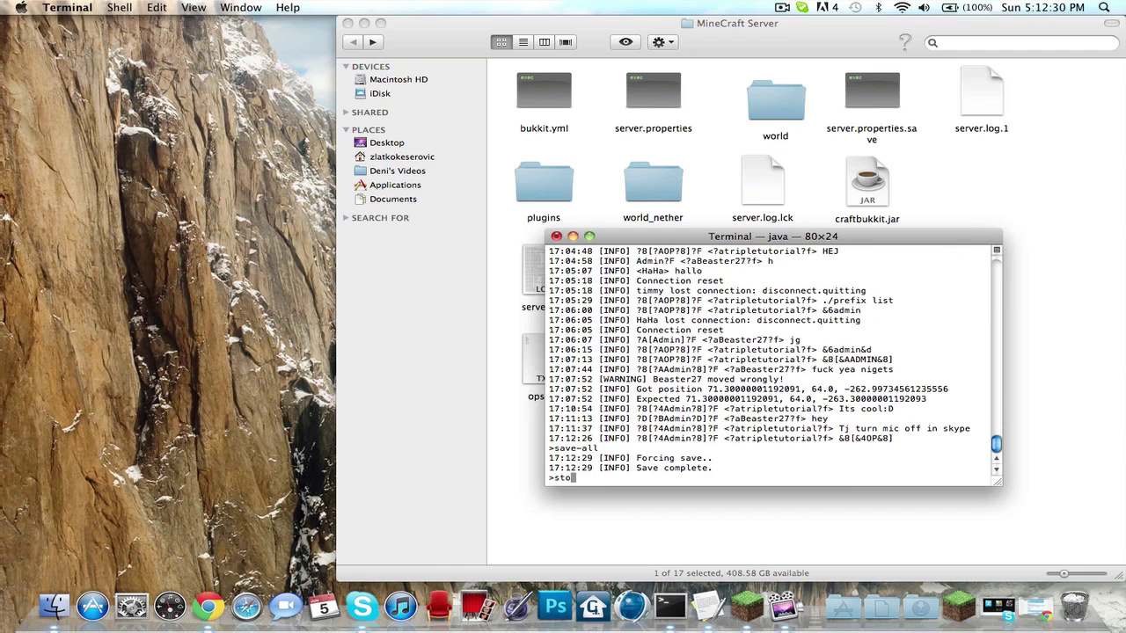
pyautogui.press('Return')
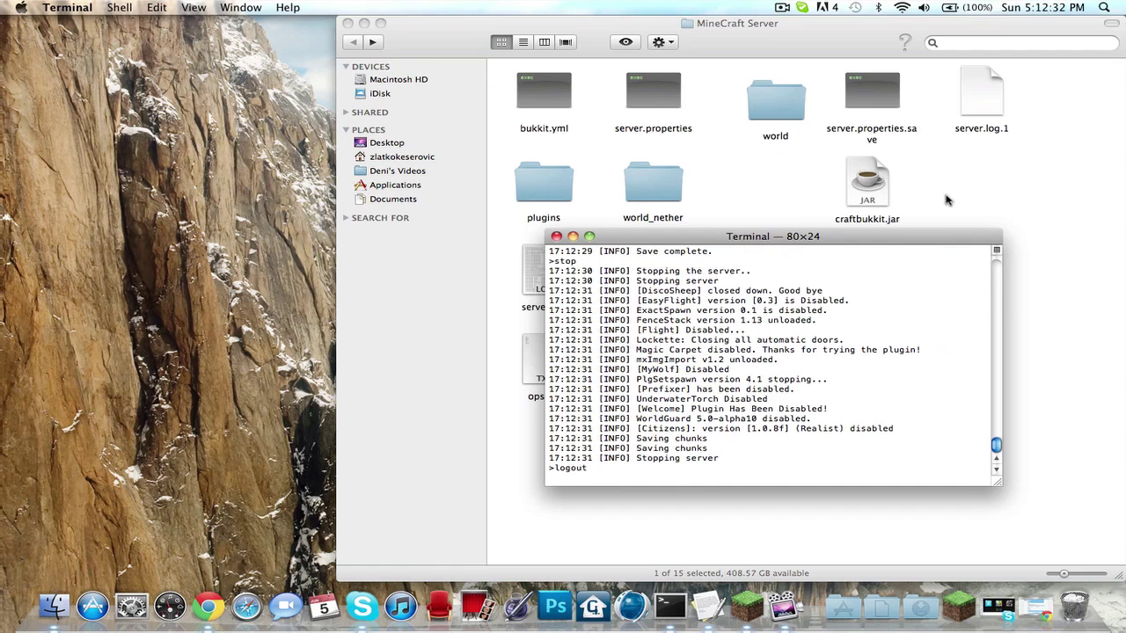
pyautogui.click(556, 236)
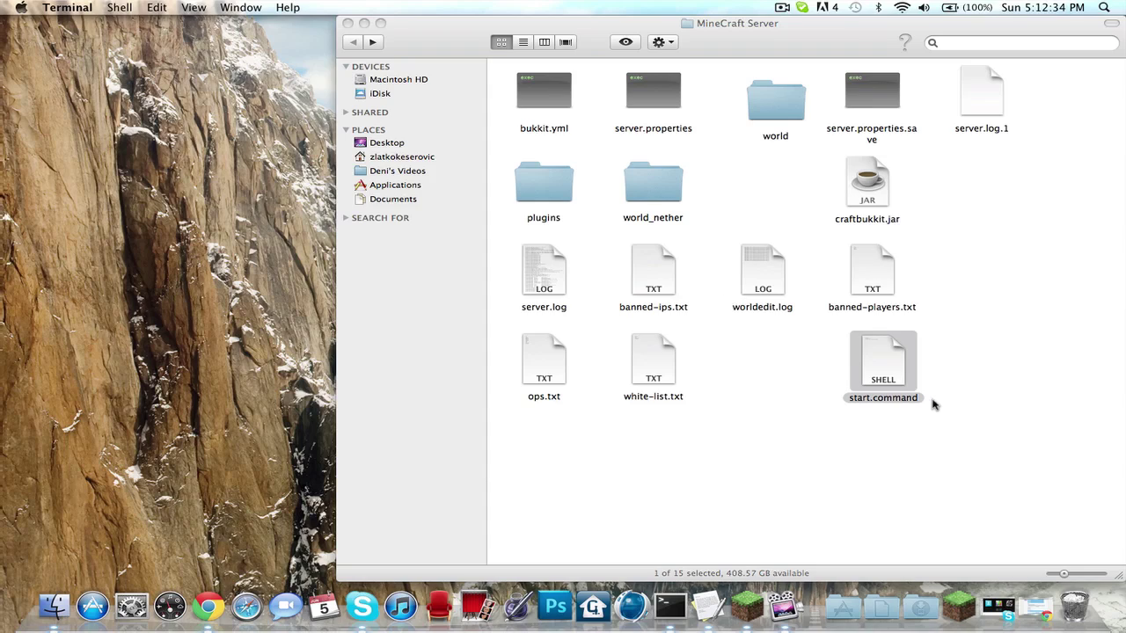
# - Relaunch the server with start.command and check the log shows Prefixer v2.3 enabled
pyautogui.doubleClick(893, 374)
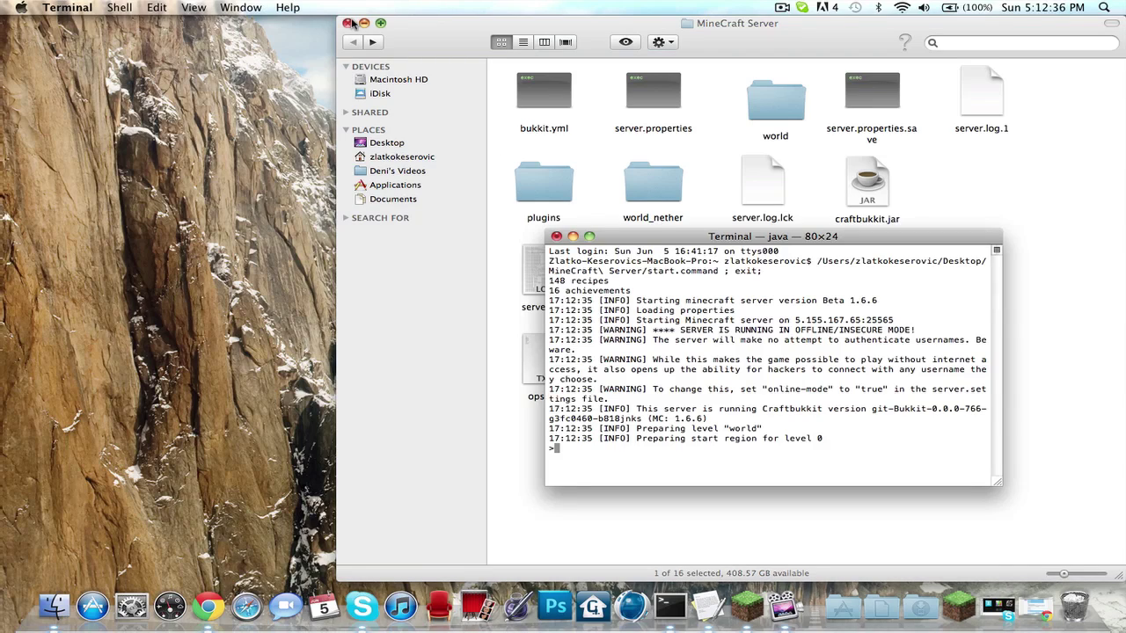
pyautogui.click(348, 23)
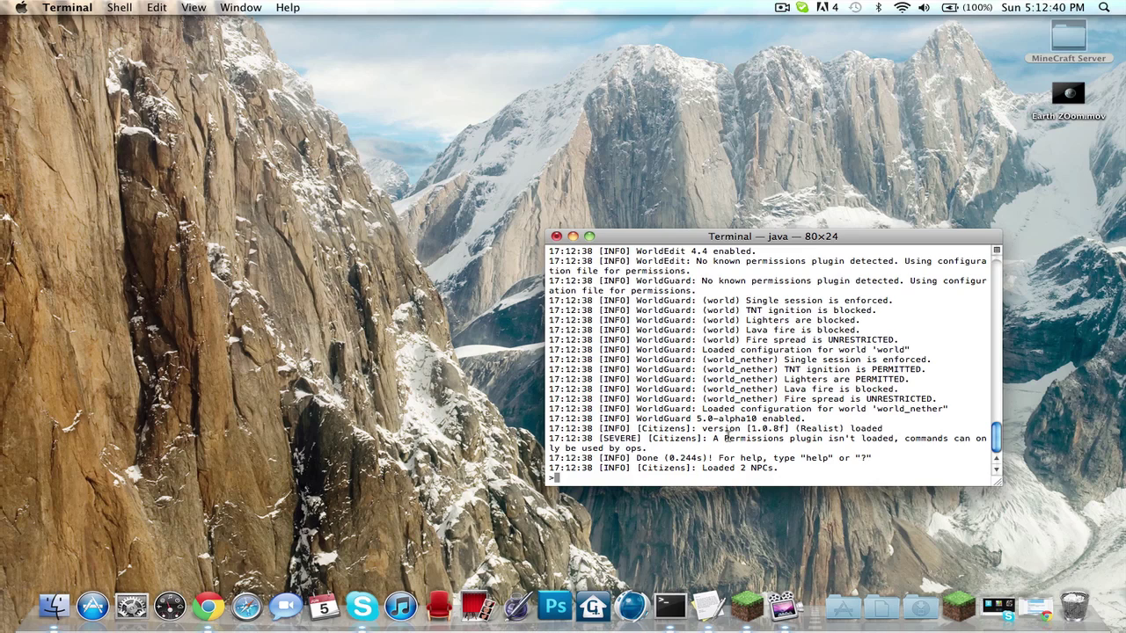
pyautogui.scroll(7, 742, 403)
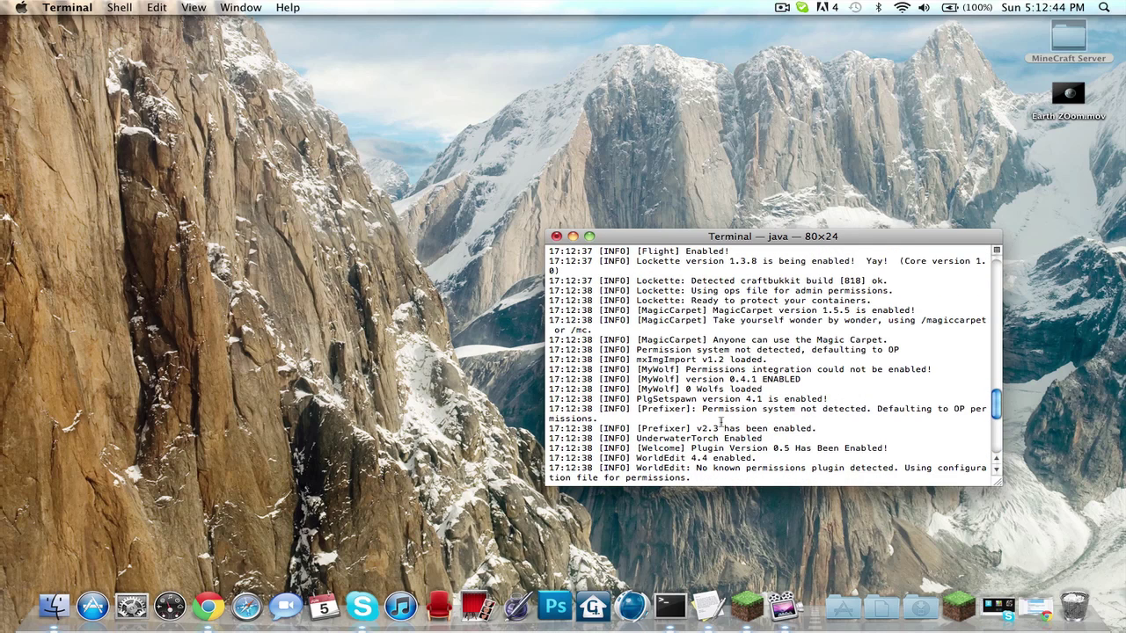
pyautogui.scroll(-7, 721, 425)
# - Reconnect to the restarted server via Multiplayer and send 'hey' to confirm the [Admin] prefix
pyautogui.click(758, 605)
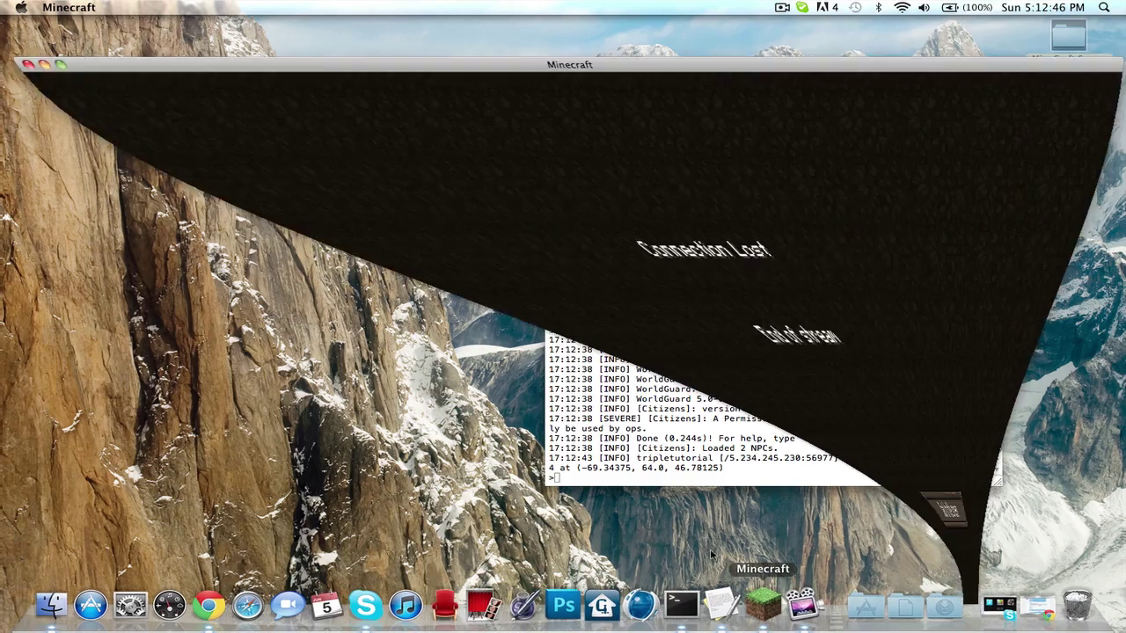
pyautogui.click(475, 463)
pyautogui.click(485, 338)
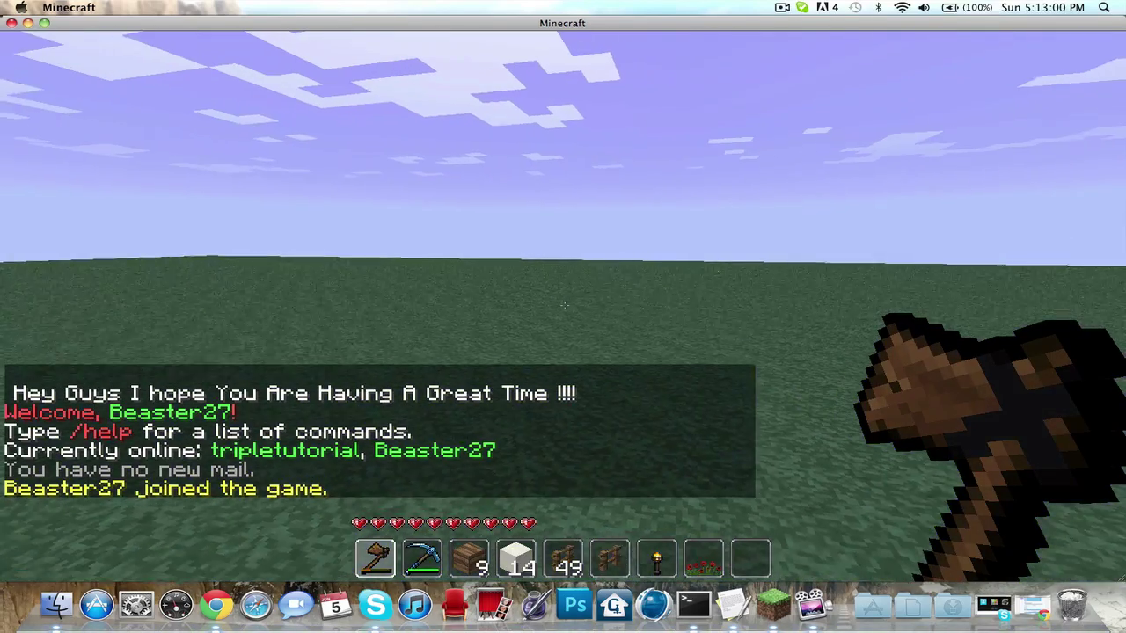
pyautogui.write('t')
pyautogui.write('h')
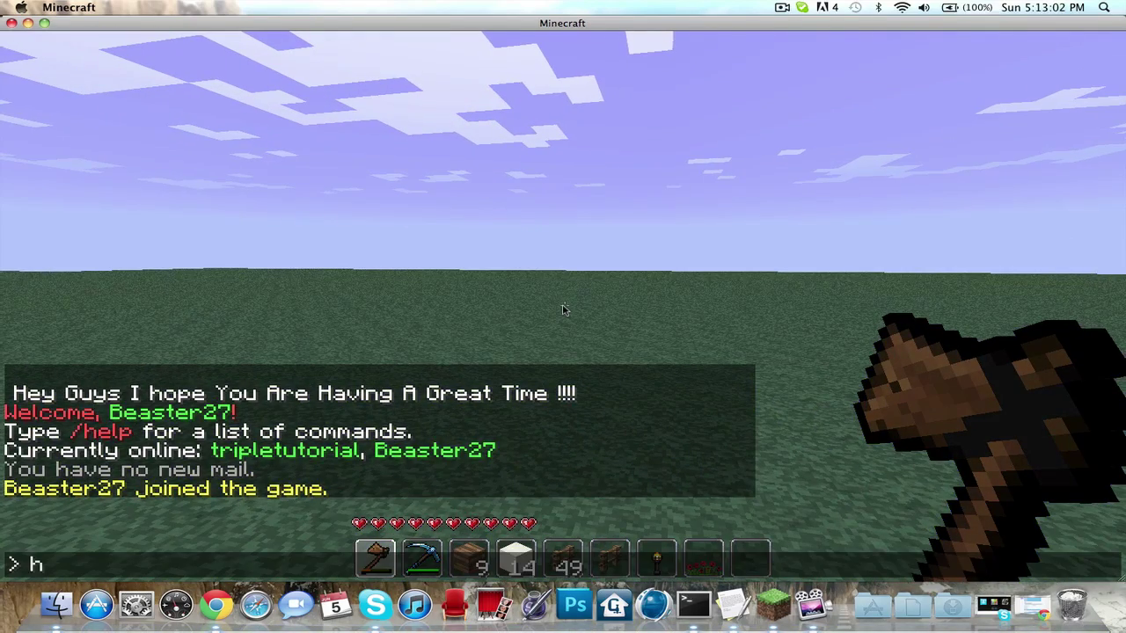
pyautogui.write('ey')
pyautogui.press('Return')
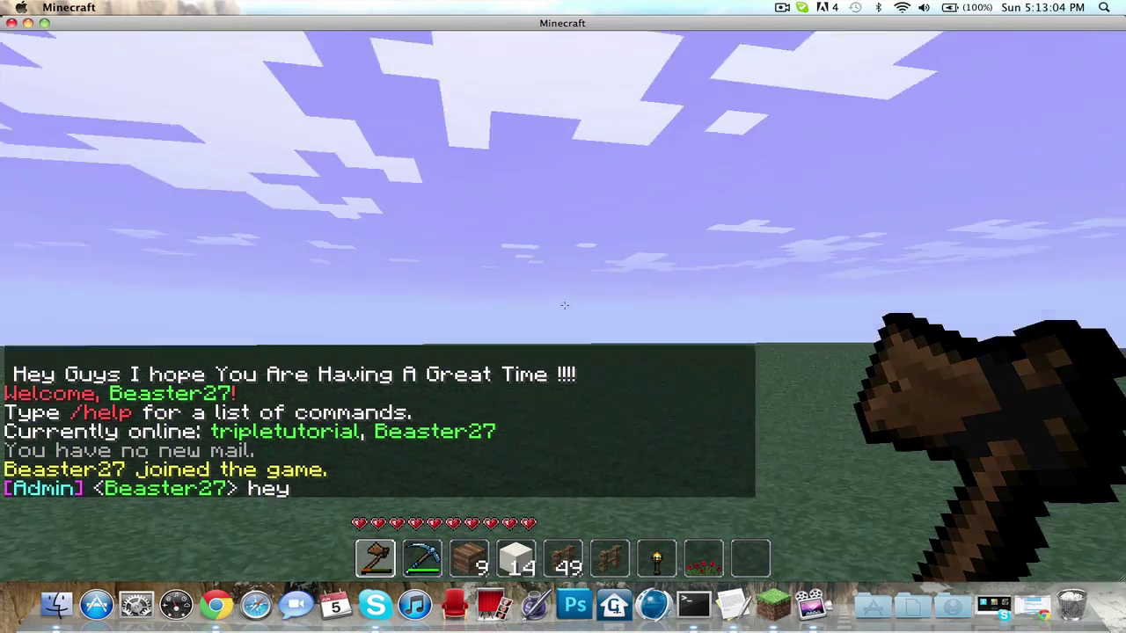